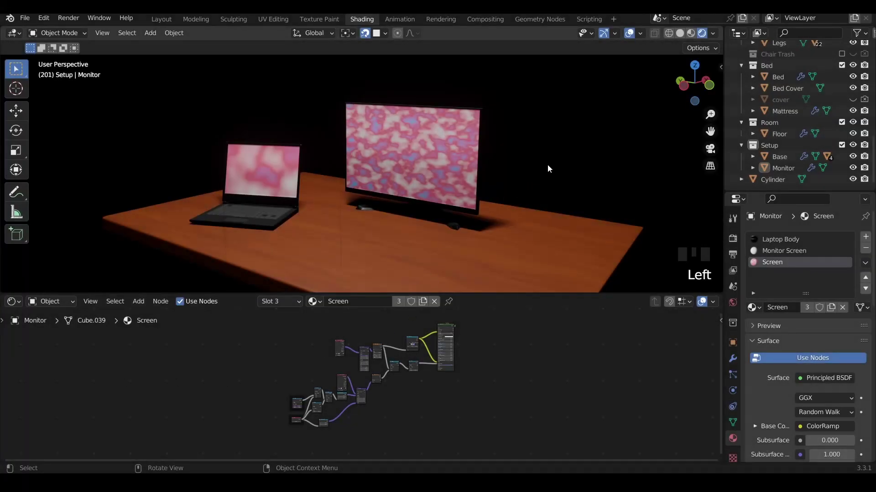
Orbit around the desk scene while playing and stopping the animation
{"action": "middle_click_drag", "start_coordinate": [547, 165], "coordinate": [407, 157]}
{"action": "left_click", "coordinate": [407, 156]}
{"action": "key", "text": "space"}
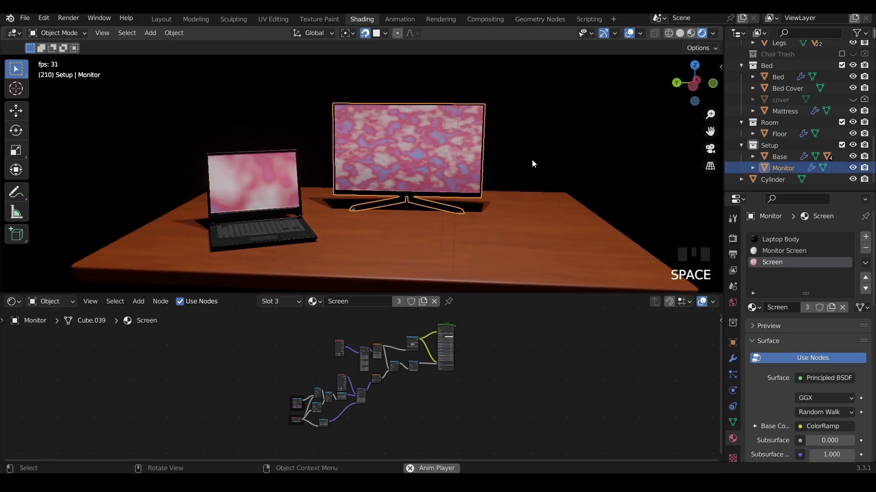
{"action": "scroll", "coordinate": [497, 187], "scroll_direction": "up", "scroll_amount": 2}
{"action": "mouse_move", "coordinate": [500, 187]}
{"action": "middle_mouse_down"}
{"action": "mouse_move", "coordinate": [511, 182]}
{"action": "mouse_move", "coordinate": [496, 176]}
{"action": "middle_mouse_up"}
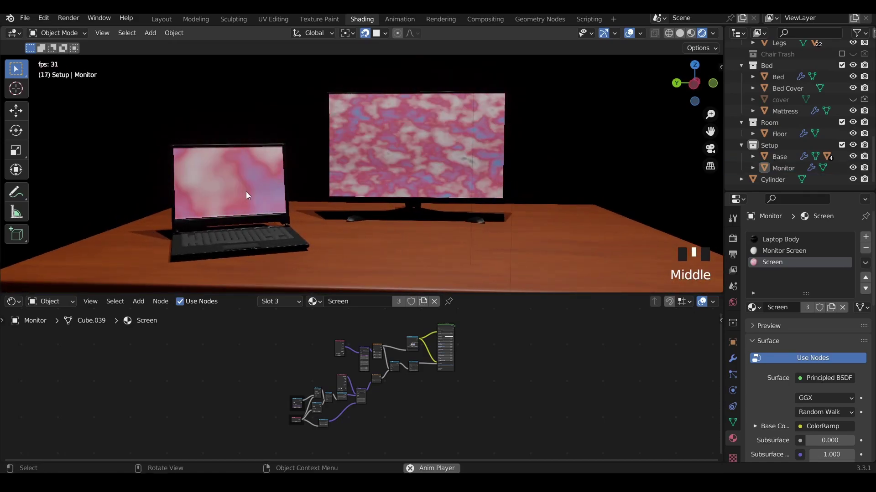
{"action": "key", "text": "space"}
{"action": "middle_click_drag", "start_coordinate": [547, 202], "coordinate": [523, 212]}
{"action": "scroll", "coordinate": [524, 212], "scroll_direction": "down", "scroll_amount": 10}
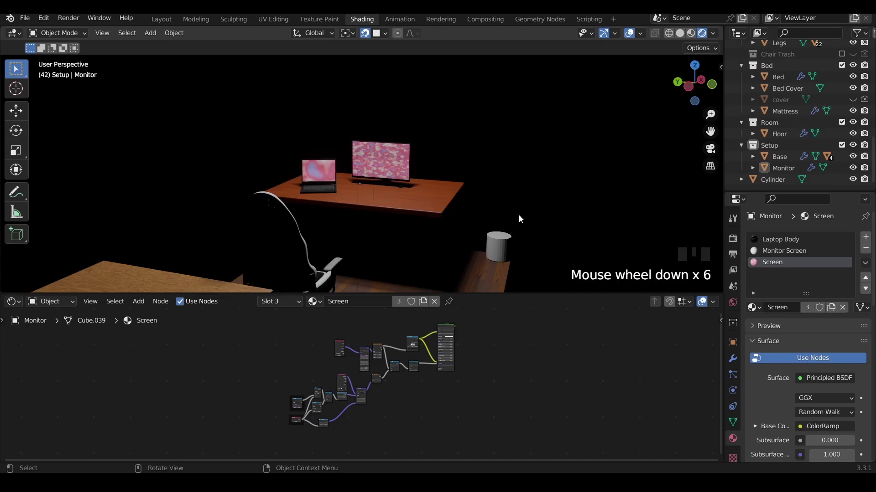
{"action": "middle_click_drag", "start_coordinate": [426, 231], "coordinate": [435, 210]}
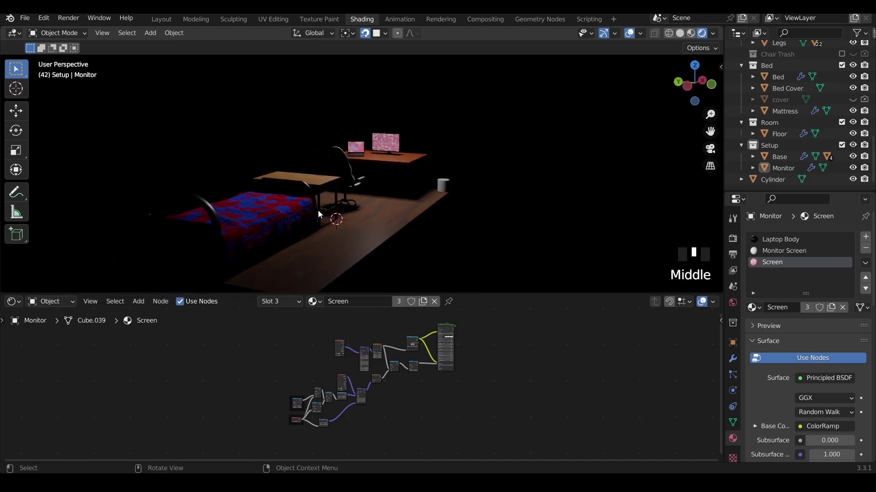
{"action": "mouse_move", "coordinate": [319, 210]}
{"action": "middle_mouse_down"}
{"action": "mouse_move", "coordinate": [323, 204]}
{"action": "mouse_move", "coordinate": [313, 213]}
{"action": "middle_mouse_up"}
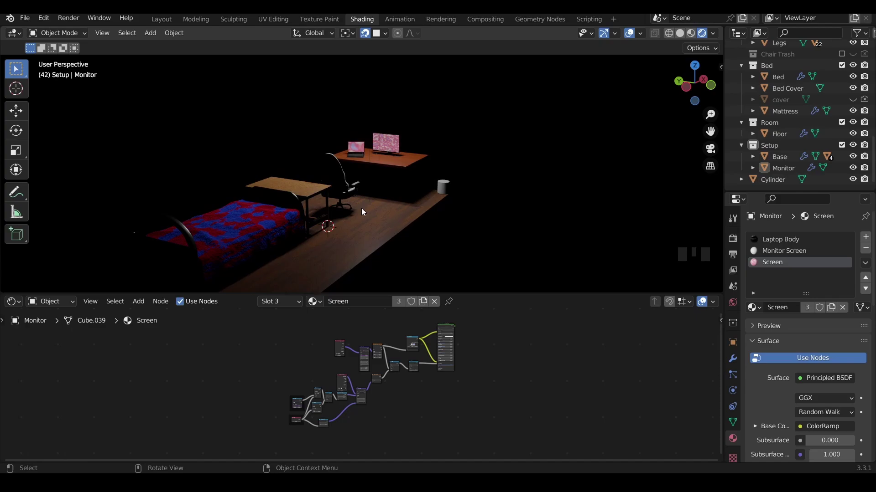
{"action": "middle_click_drag", "start_coordinate": [362, 210], "coordinate": [334, 207], "text": "shift"}
Frame the selected monitor and play back the animation to examine it
{"action": "left_click", "coordinate": [402, 138]}
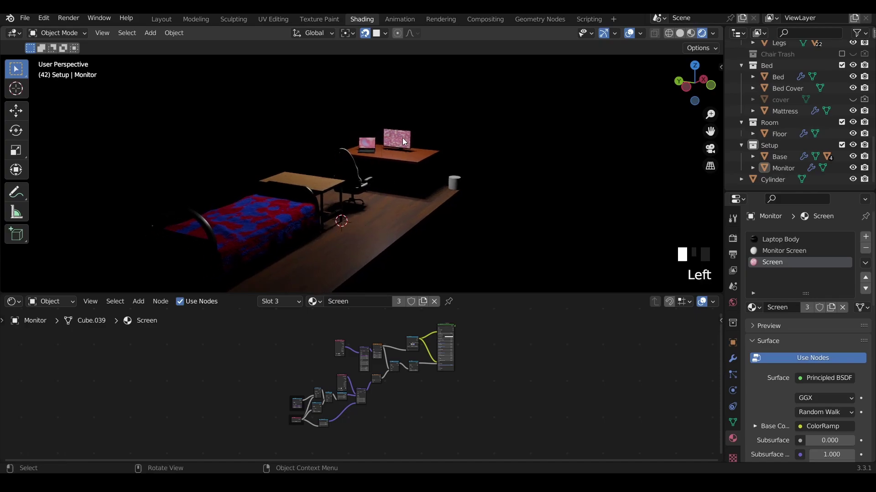
{"action": "key", "text": "grave"}
{"action": "left_click", "coordinate": [431, 175]}
{"action": "middle_click_drag", "start_coordinate": [431, 175], "coordinate": [460, 184]}
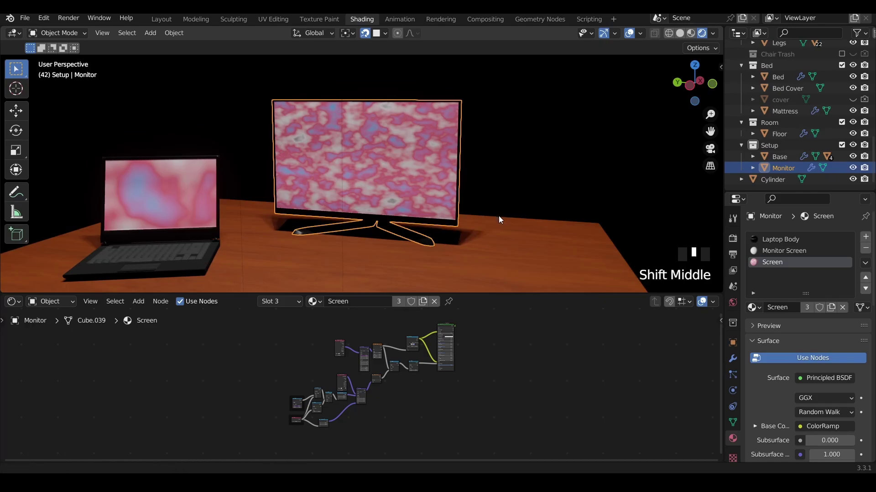
{"action": "mouse_move", "coordinate": [499, 216]}
{"action": "middle_mouse_down"}
{"action": "mouse_move", "coordinate": [513, 212]}
{"action": "mouse_move", "coordinate": [502, 220]}
{"action": "middle_mouse_up"}
{"action": "key", "text": "space"}
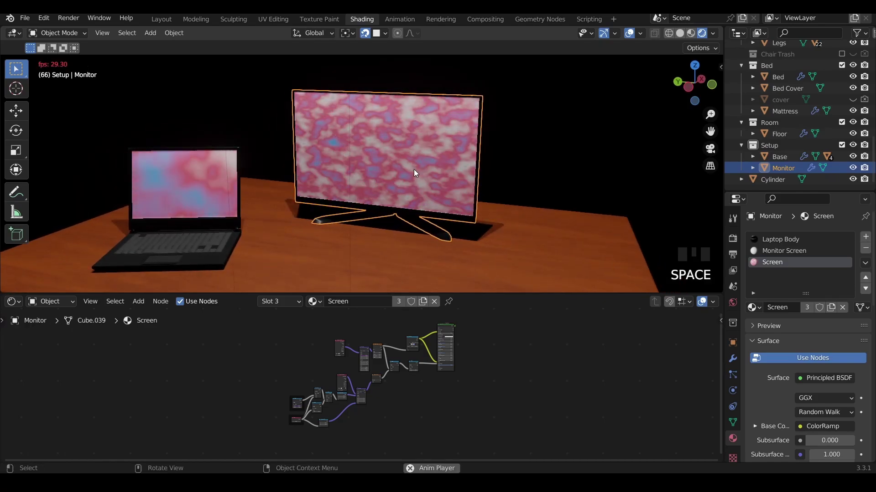
{"action": "key", "text": "space"}
{"action": "key", "text": "space"}
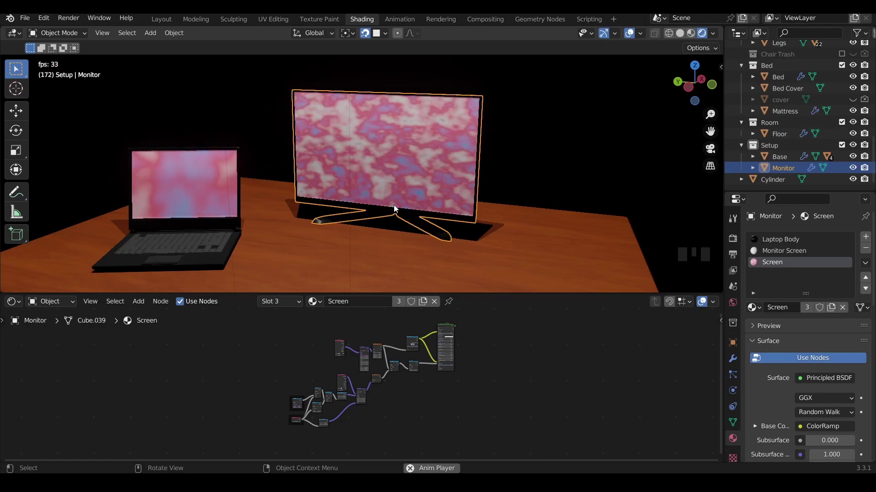
{"action": "key", "text": "space"}
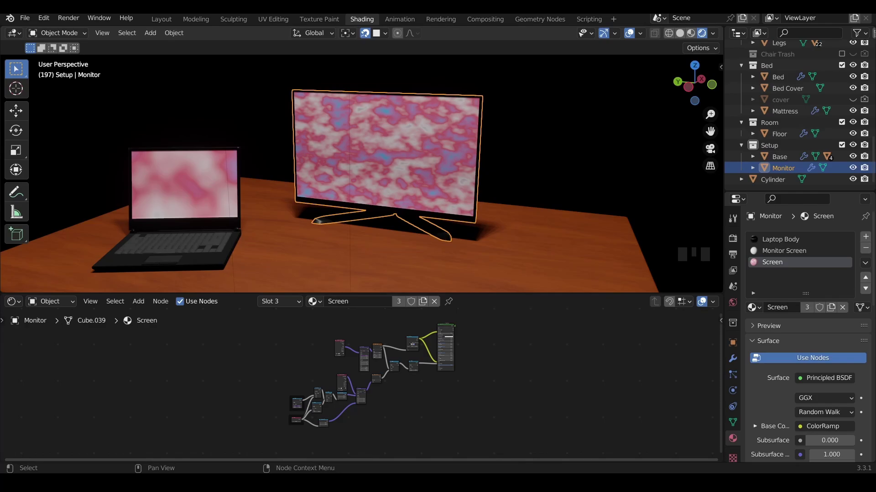
Select all the Screen material nodes and zoom the node editor onto them
{"action": "left_click_drag", "start_coordinate": [503, 428], "coordinate": [195, 316]}
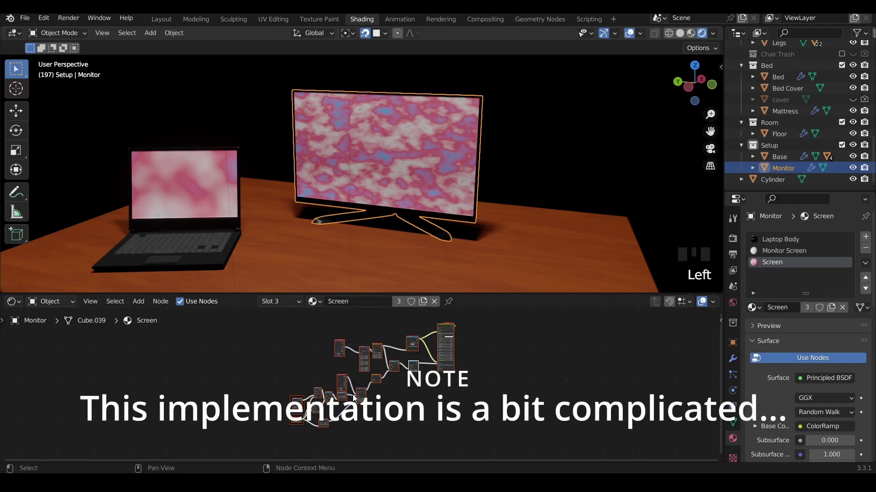
{"action": "scroll", "coordinate": [388, 365], "scroll_direction": "up", "scroll_amount": 1}
{"action": "middle_click_drag", "start_coordinate": [401, 365], "coordinate": [304, 333], "text": "shift"}
{"action": "scroll", "coordinate": [436, 368], "scroll_direction": "up", "scroll_amount": 4}
{"action": "scroll", "coordinate": [449, 374], "scroll_direction": "up", "scroll_amount": 2}
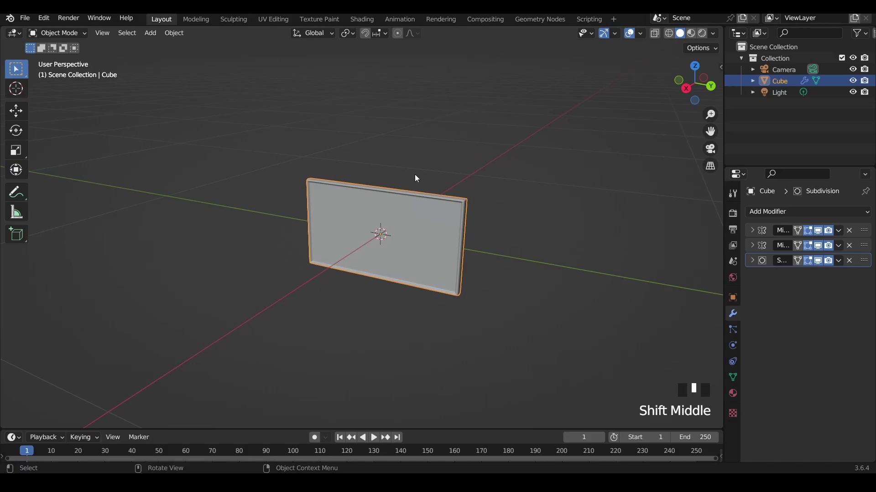
Expand both Mirror modifiers and check the frame's upper-right quarter face in Edit Mode
{"action": "left_click", "coordinate": [751, 231]}
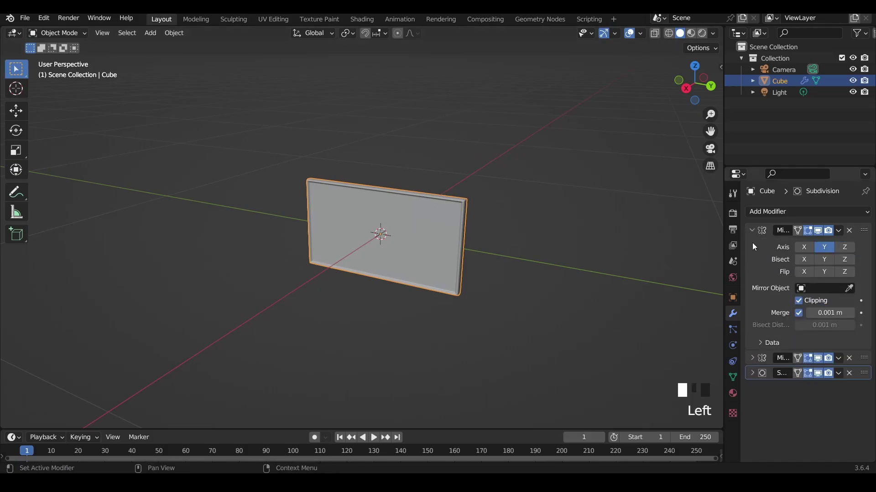
{"action": "left_click", "coordinate": [751, 359]}
{"action": "scroll", "coordinate": [422, 244], "scroll_direction": "up", "scroll_amount": 2}
{"action": "key", "text": "Tab"}
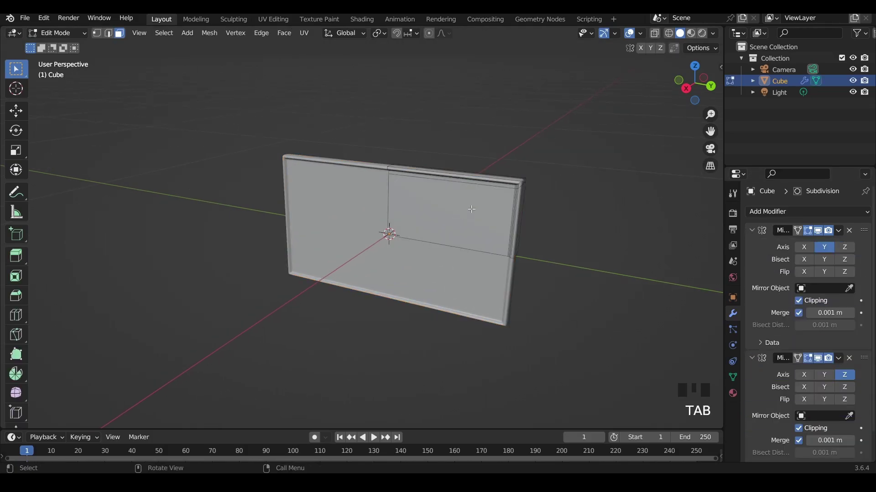
{"action": "left_click_drag", "start_coordinate": [325, 188], "coordinate": [456, 218]}
{"action": "middle_click_drag", "start_coordinate": [456, 219], "coordinate": [504, 270]}
{"action": "key", "text": "Tab"}
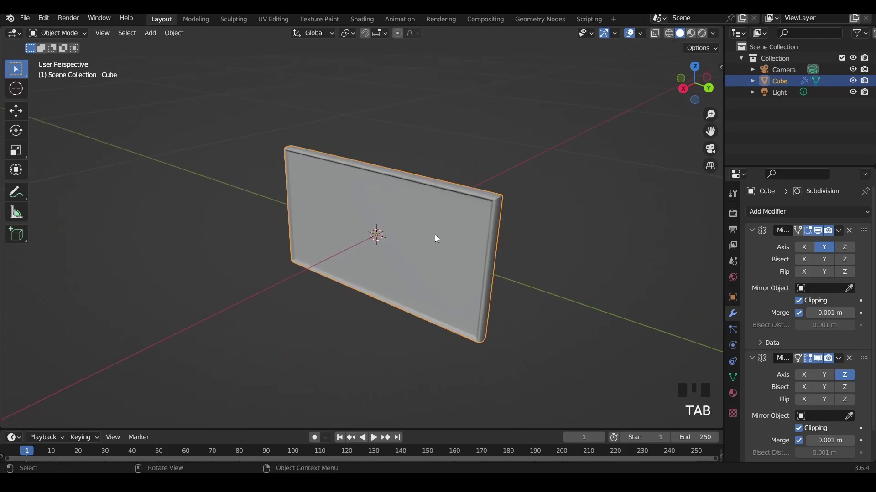
Duplicate the monitor frame and move the copy into a new collection named Trash
{"action": "key", "text": "shift+d"}
{"action": "left_click", "coordinate": [532, 189]}
{"action": "middle_click_drag", "start_coordinate": [532, 190], "coordinate": [497, 239], "text": "shift"}
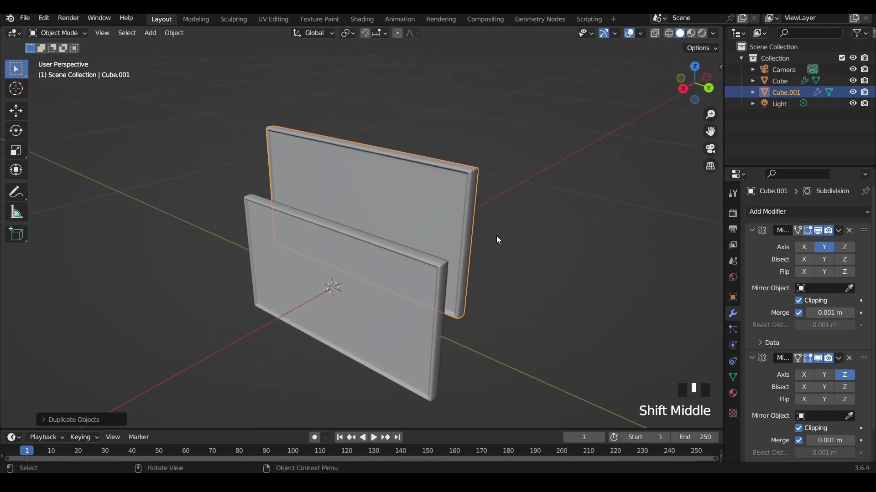
{"action": "key", "text": "m"}
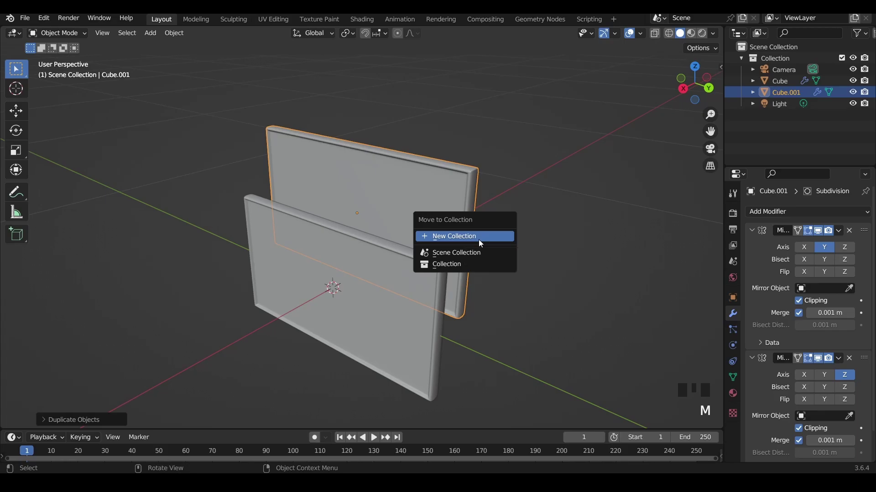
{"action": "left_click", "coordinate": [481, 243]}
{"action": "type", "text": "Trash"}
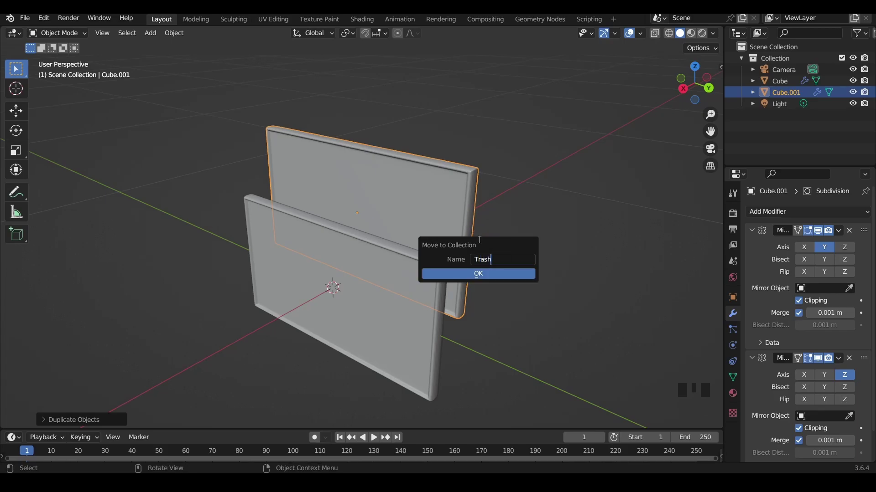
{"action": "left_click", "coordinate": [497, 275]}
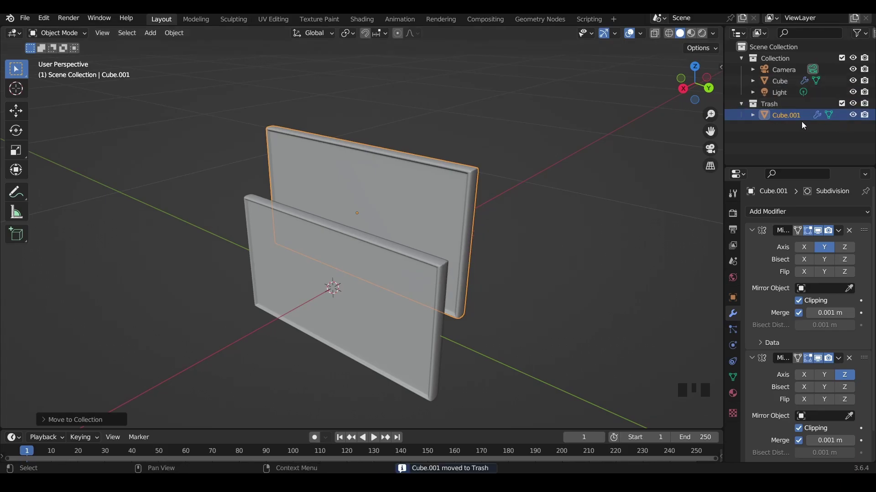
Exclude the Trash collection and select the original monitor frame Cube
{"action": "left_click", "coordinate": [842, 103]}
{"action": "middle_click_drag", "start_coordinate": [319, 342], "coordinate": [370, 294], "text": "shift"}
{"action": "left_click", "coordinate": [440, 278]}
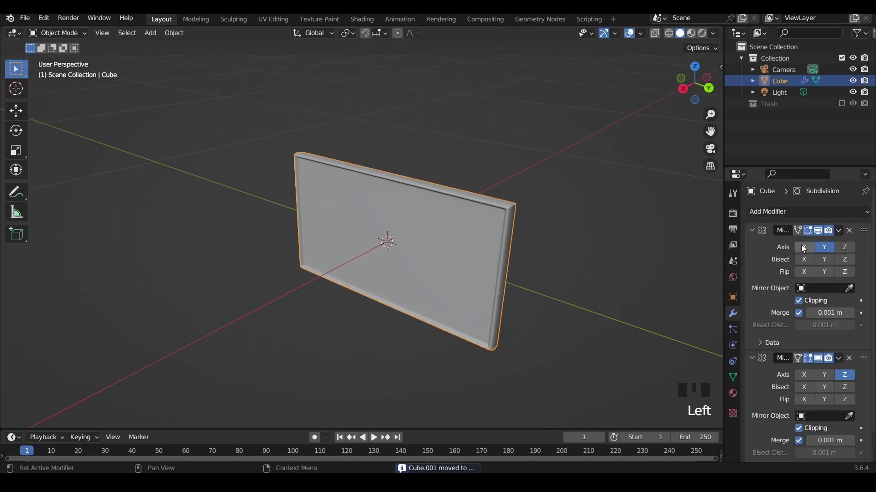
{"action": "middle_click_drag", "start_coordinate": [573, 295], "coordinate": [551, 328], "text": "shift"}
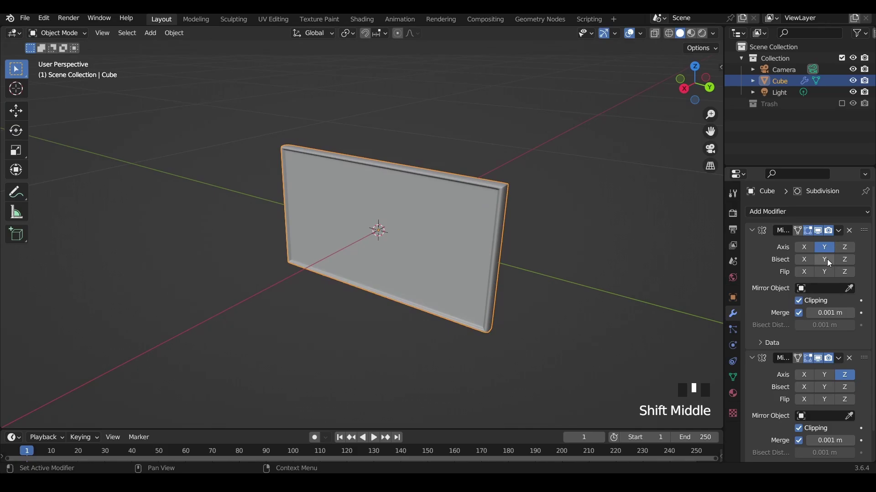
Apply the Y-axis Mirror modifier and then the remaining Mirror modifier
{"action": "left_click", "coordinate": [838, 230]}
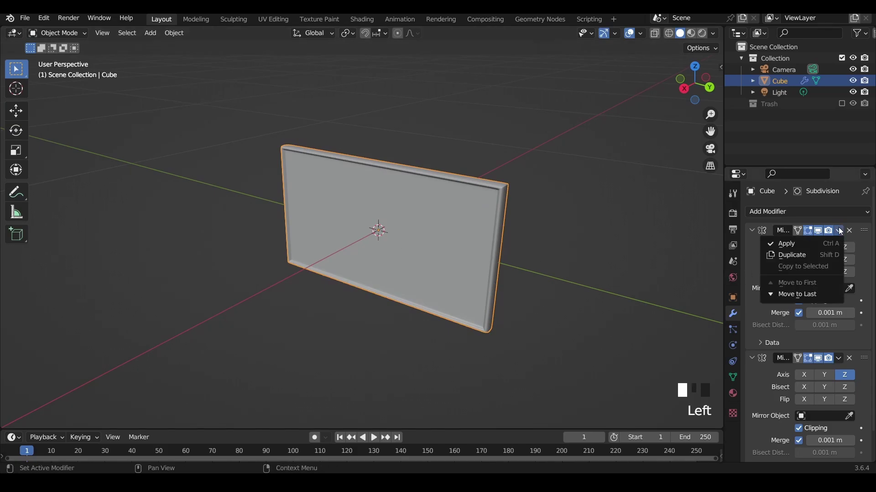
{"action": "left_click", "coordinate": [810, 245]}
{"action": "left_click", "coordinate": [837, 232]}
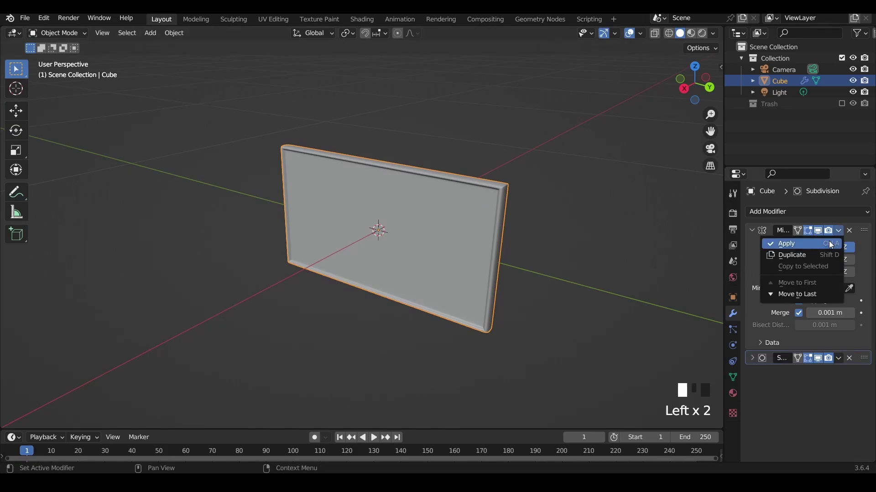
{"action": "left_click", "coordinate": [826, 249]}
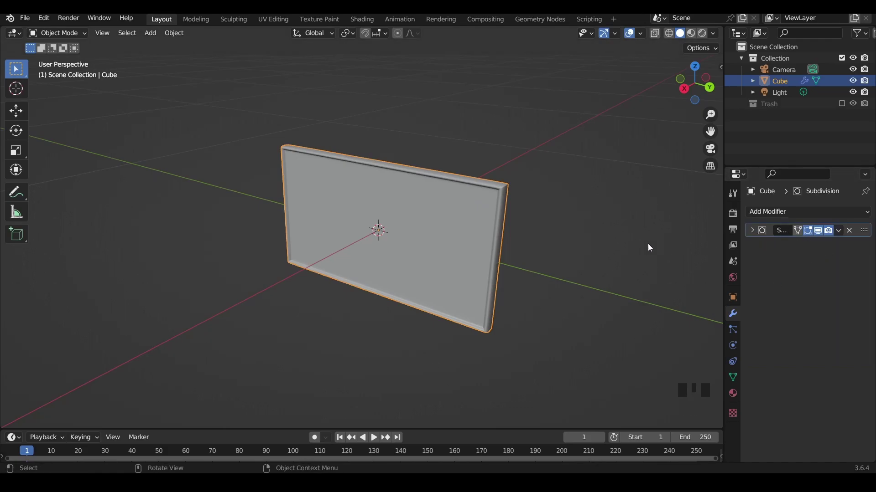
{"action": "middle_click_drag", "start_coordinate": [561, 260], "coordinate": [666, 239]}
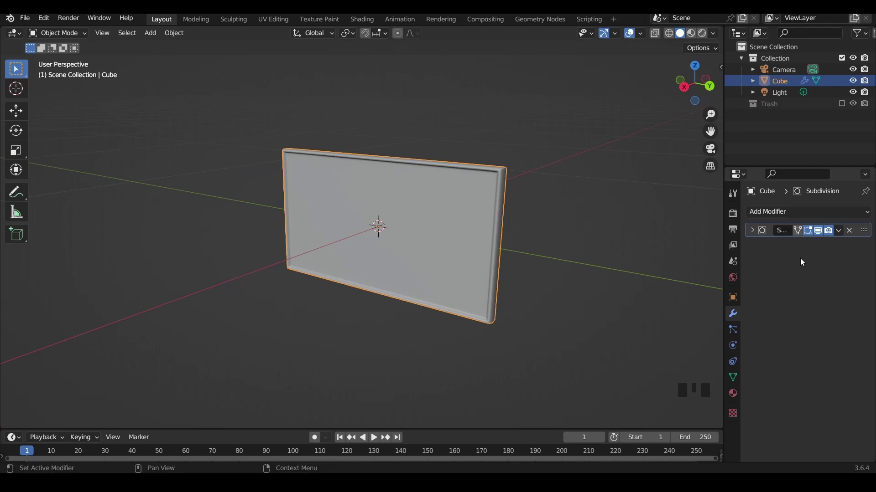
{"action": "scroll", "coordinate": [547, 247], "scroll_direction": "up", "scroll_amount": 1}
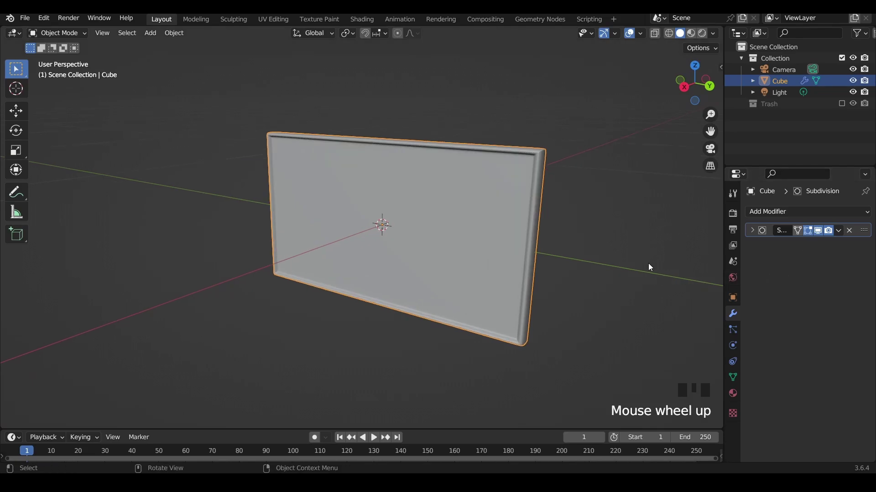
In edge select mode, dissolve the horizontal centre edge of the panel
{"action": "scroll", "coordinate": [629, 271], "scroll_direction": "down", "scroll_amount": 1}
{"action": "key", "text": "Tab"}
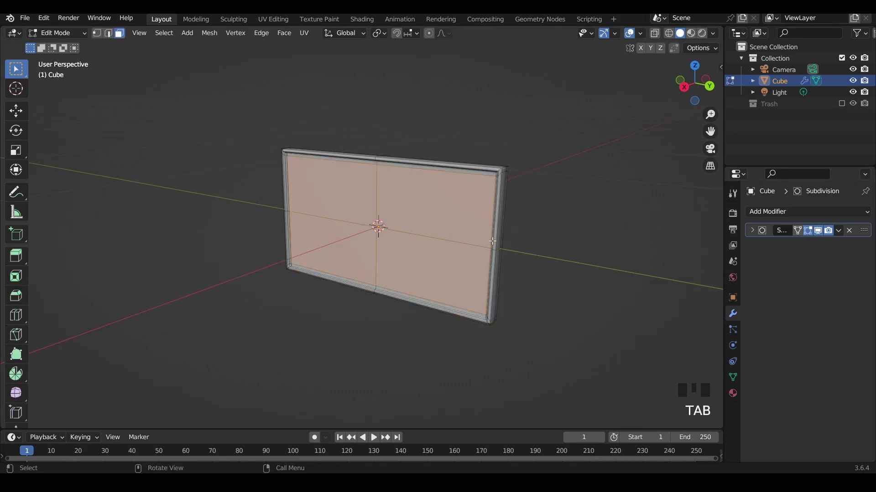
{"action": "middle_click_drag", "start_coordinate": [492, 242], "coordinate": [184, 120]}
{"action": "scroll", "coordinate": [488, 265], "scroll_direction": "up", "scroll_amount": 3}
{"action": "left_click", "coordinate": [109, 33]}
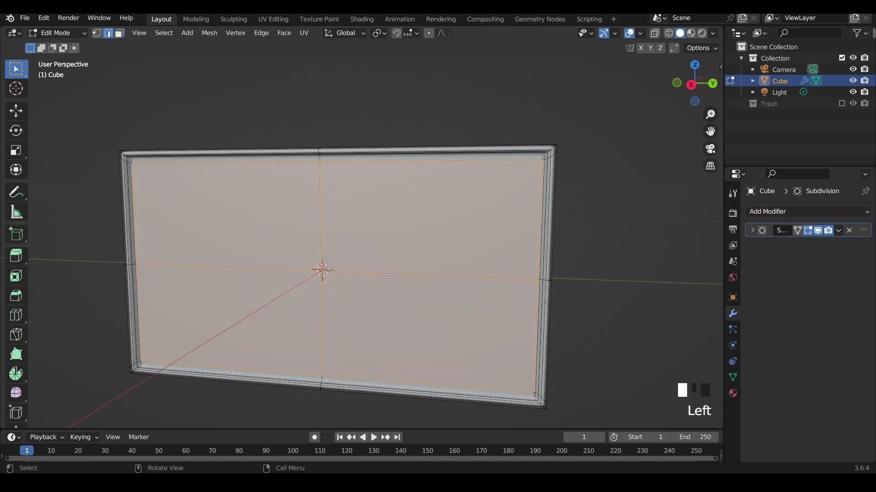
{"action": "left_click", "coordinate": [390, 275]}
{"action": "middle_click_drag", "start_coordinate": [409, 274], "coordinate": [494, 315]}
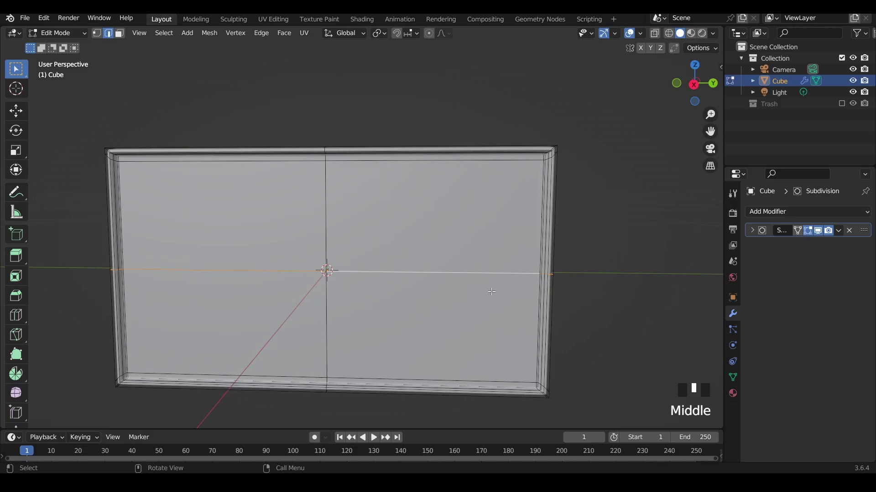
{"action": "key", "text": "x"}
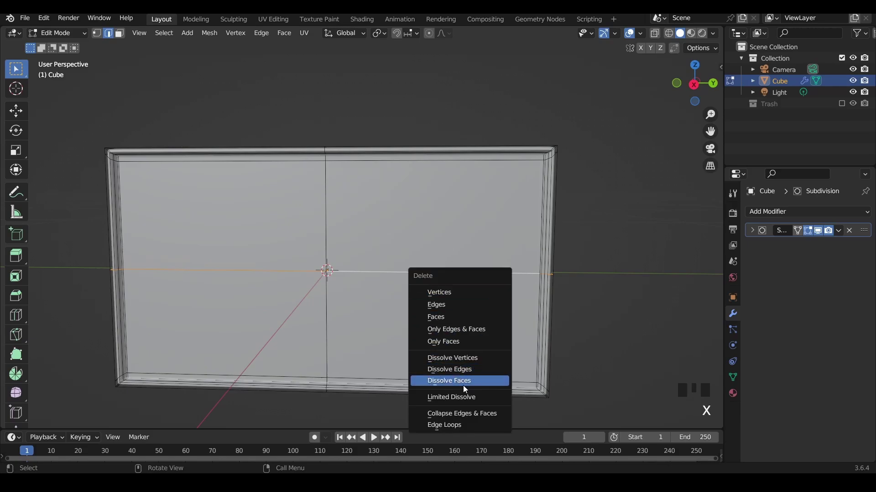
{"action": "left_click", "coordinate": [462, 369]}
Dissolve the vertical centre edge loop, then switch to face selection
{"action": "middle_click_drag", "start_coordinate": [396, 360], "coordinate": [413, 302], "text": "shift"}
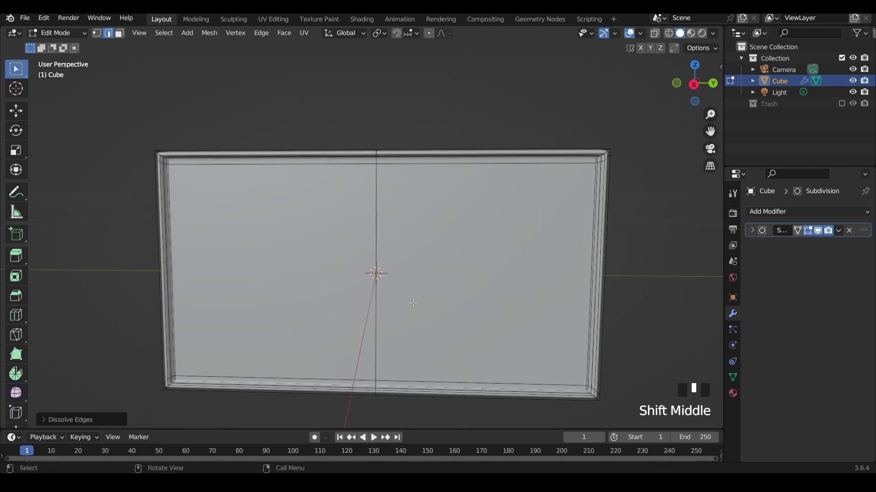
{"action": "left_click", "coordinate": [375, 244], "text": "alt"}
{"action": "middle_click_drag", "start_coordinate": [374, 245], "coordinate": [469, 294]}
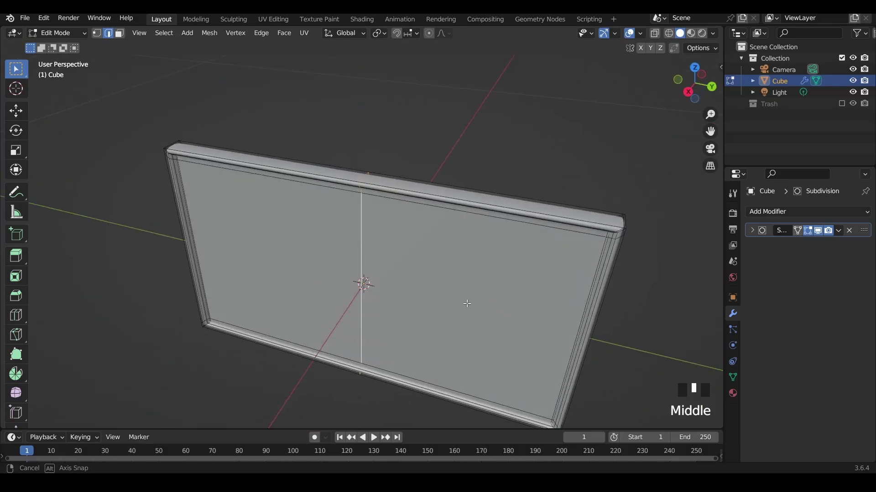
{"action": "key", "text": "x"}
{"action": "left_click", "coordinate": [349, 272]}
{"action": "key", "text": "3"}
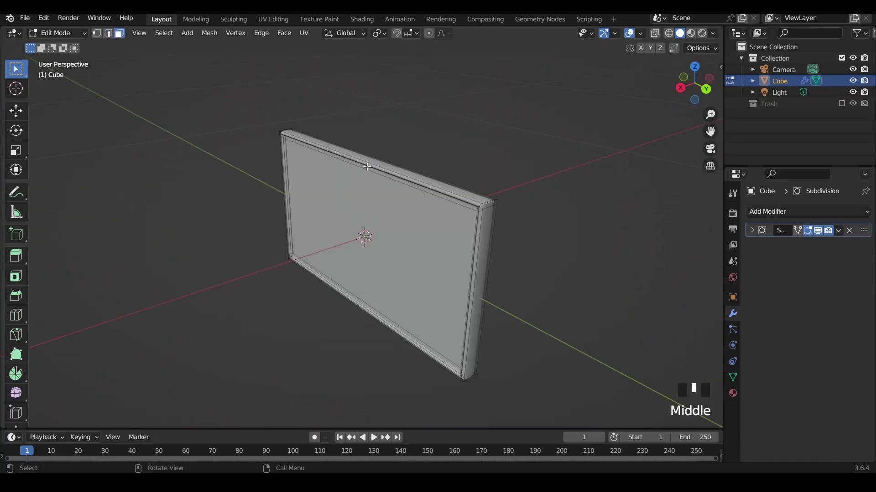
Orbit and zoom around the panel to inspect the clean screen face
{"action": "middle_click_drag", "start_coordinate": [367, 167], "coordinate": [300, 148]}
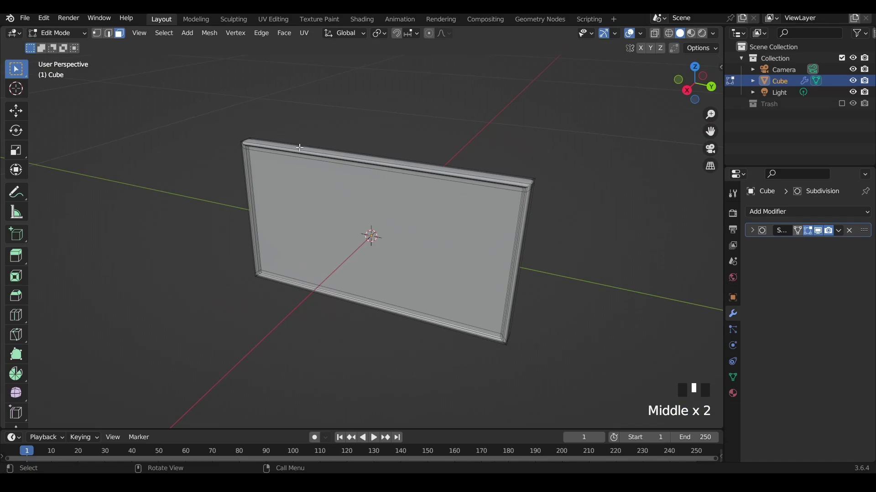
{"action": "middle_click_drag", "start_coordinate": [518, 182], "coordinate": [387, 264]}
{"action": "scroll", "coordinate": [494, 224], "scroll_direction": "up", "scroll_amount": 2}
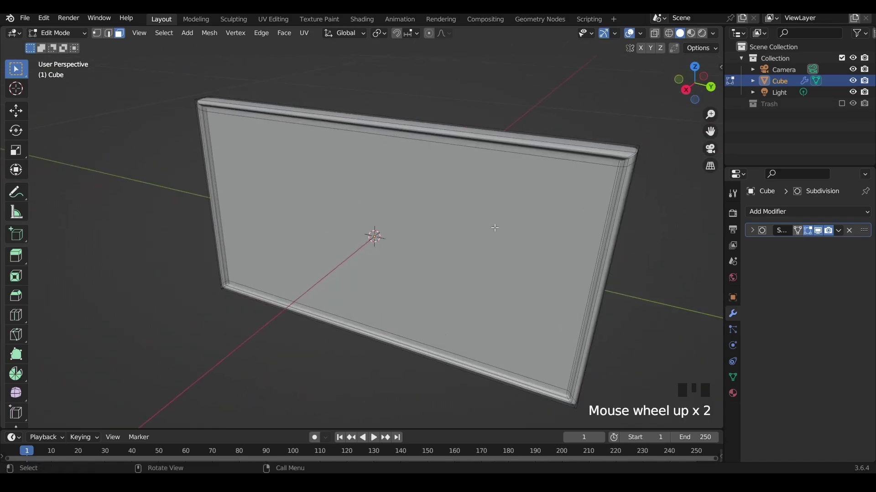
{"action": "middle_click_drag", "start_coordinate": [494, 225], "coordinate": [560, 299]}
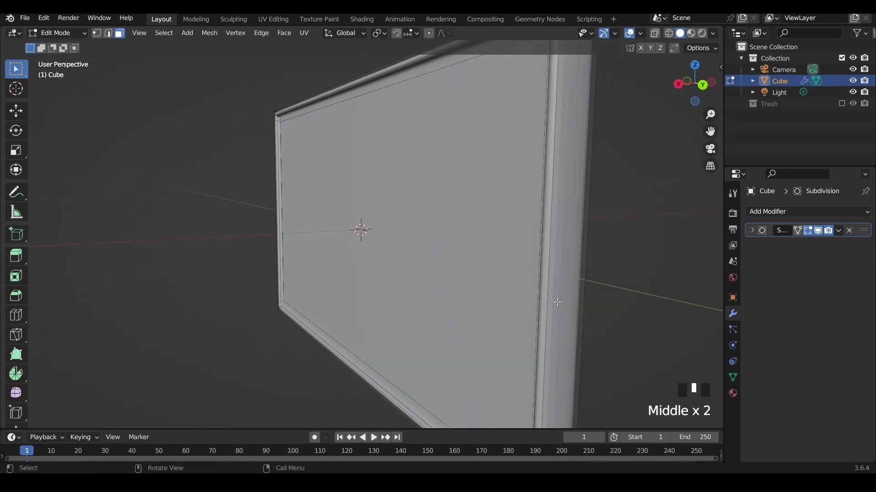
{"action": "scroll", "coordinate": [467, 296], "scroll_direction": "down", "scroll_amount": 2}
{"action": "middle_click_drag", "start_coordinate": [468, 296], "coordinate": [528, 303]}
{"action": "scroll", "coordinate": [512, 301], "scroll_direction": "down", "scroll_amount": 1}
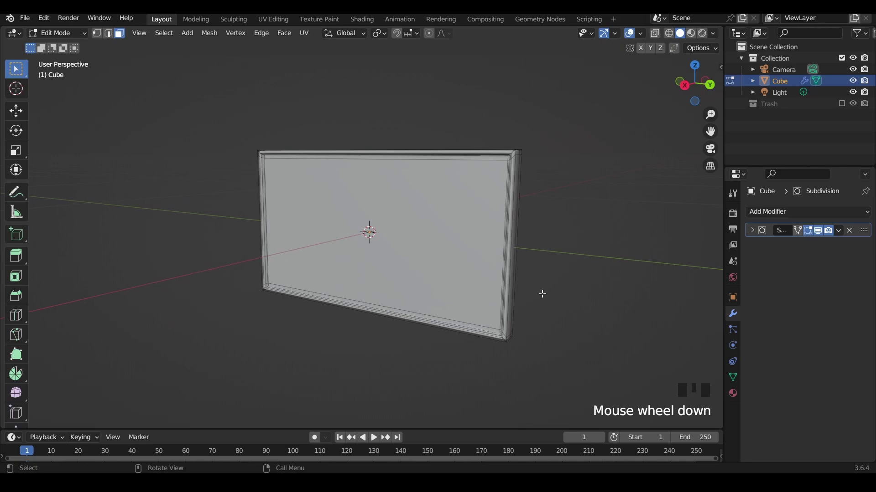
{"action": "middle_click_drag", "start_coordinate": [551, 273], "coordinate": [446, 246]}
Create a new material named Case for the cube with a black base colour
{"action": "key", "text": "Tab"}
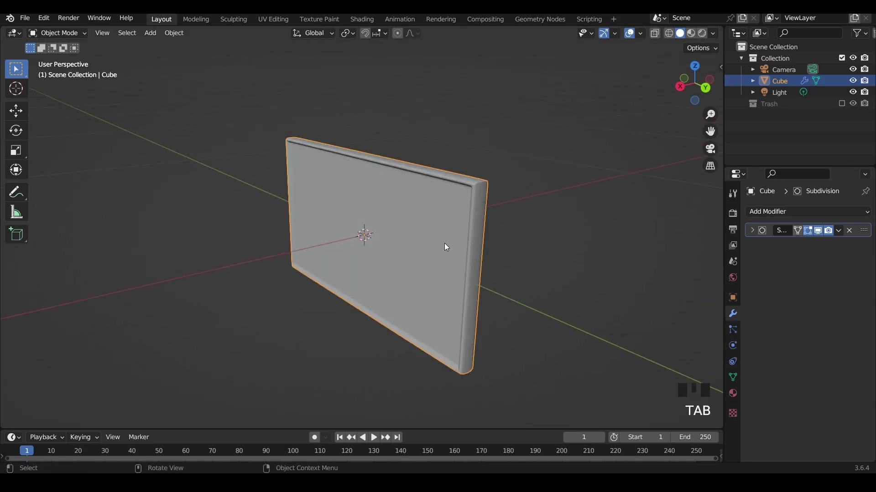
{"action": "left_click", "coordinate": [733, 278]}
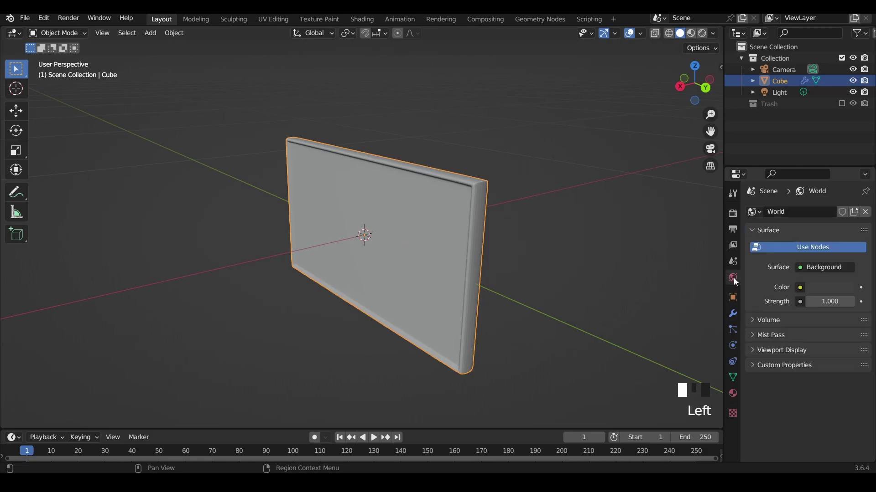
{"action": "left_click", "coordinate": [731, 394]}
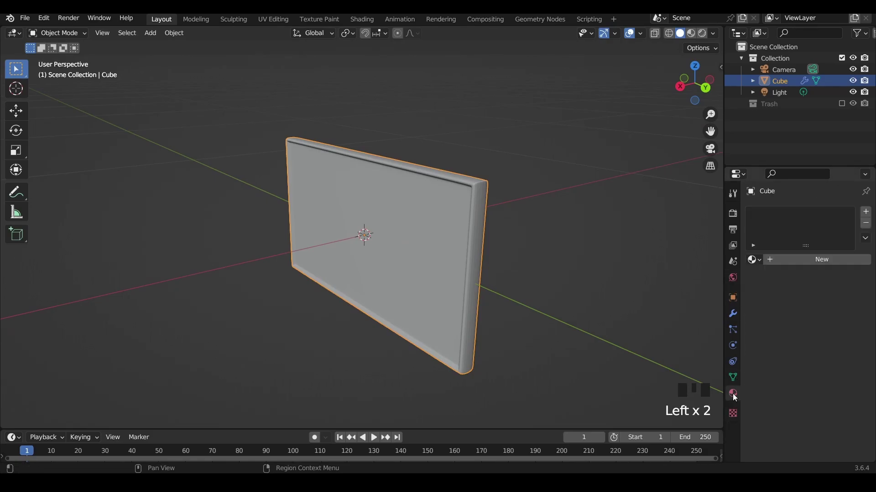
{"action": "left_click", "coordinate": [794, 260]}
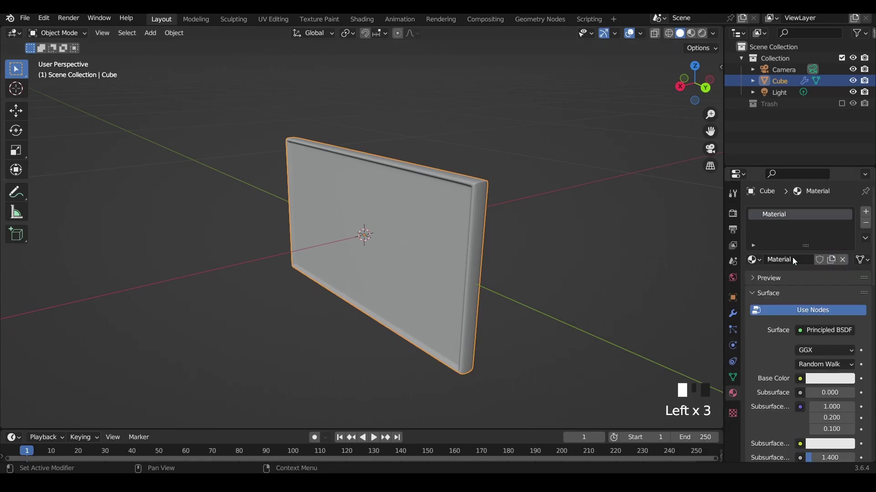
{"action": "type", "text": "Case"}
{"action": "left_click", "coordinate": [821, 382]}
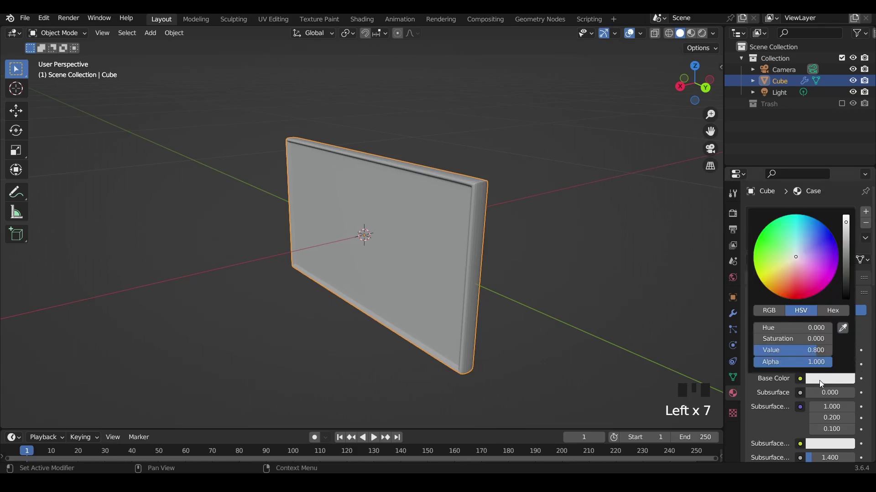
{"action": "scroll", "coordinate": [859, 273], "scroll_direction": "down", "scroll_amount": 16}
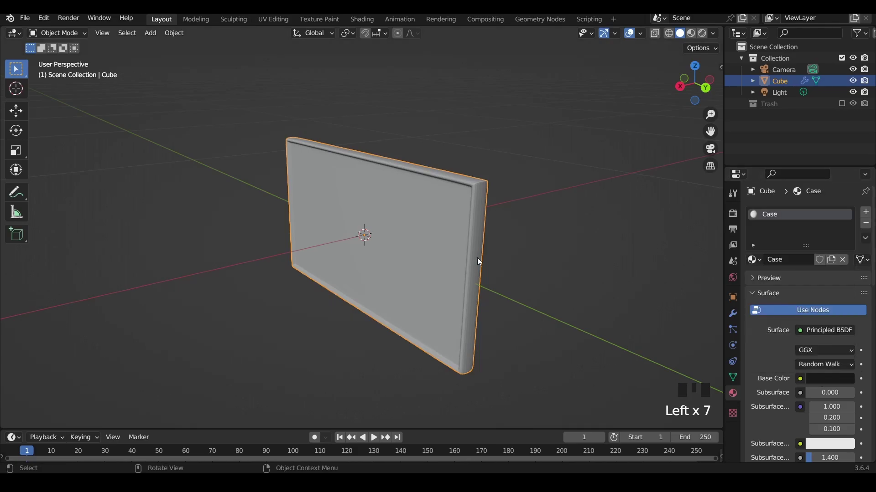
Switch the viewport to Material Preview and orbit to view the panel
{"action": "left_click", "coordinate": [692, 34]}
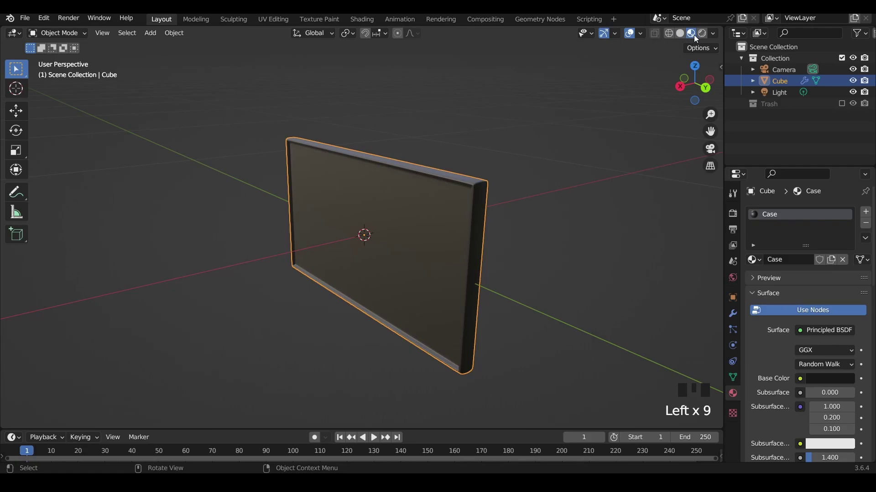
{"action": "middle_click_drag", "start_coordinate": [501, 244], "coordinate": [452, 244]}
{"action": "middle_click_drag", "start_coordinate": [452, 298], "coordinate": [528, 313]}
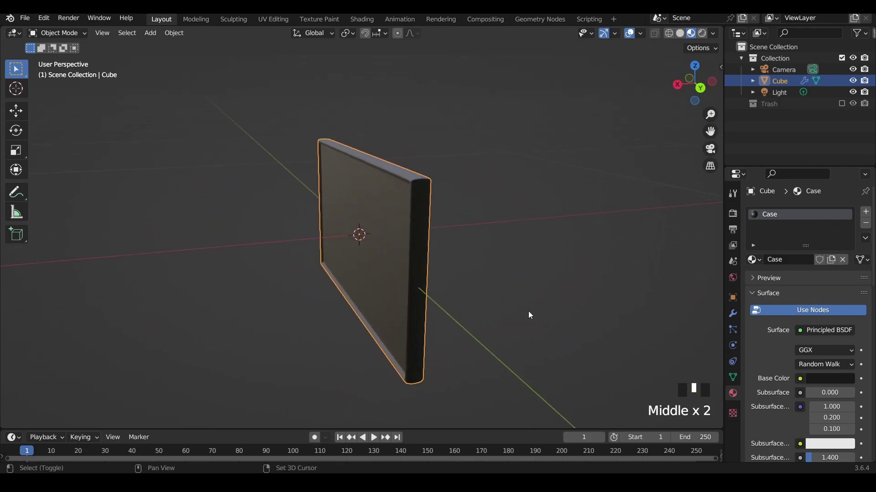
{"action": "middle_click_drag", "start_coordinate": [593, 338], "coordinate": [604, 343], "text": "shift"}
{"action": "scroll", "coordinate": [797, 369], "scroll_direction": "down", "scroll_amount": 5}
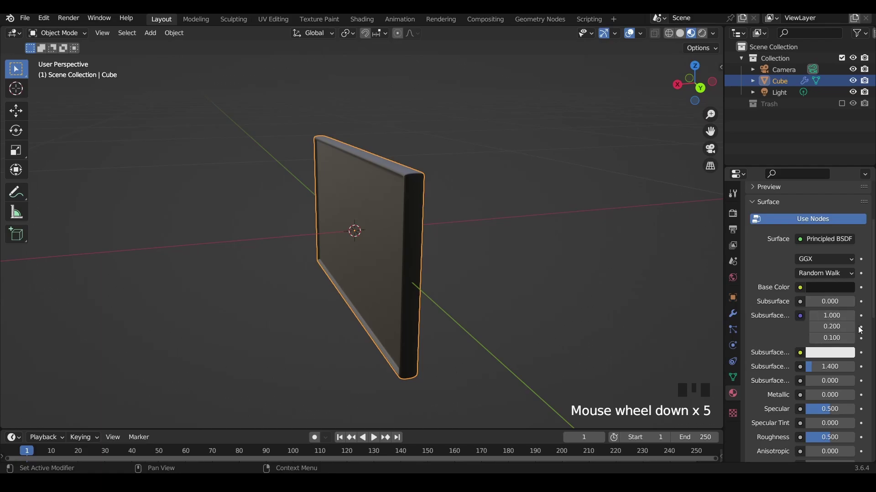
{"action": "scroll", "coordinate": [816, 246], "scroll_direction": "down", "scroll_amount": 7}
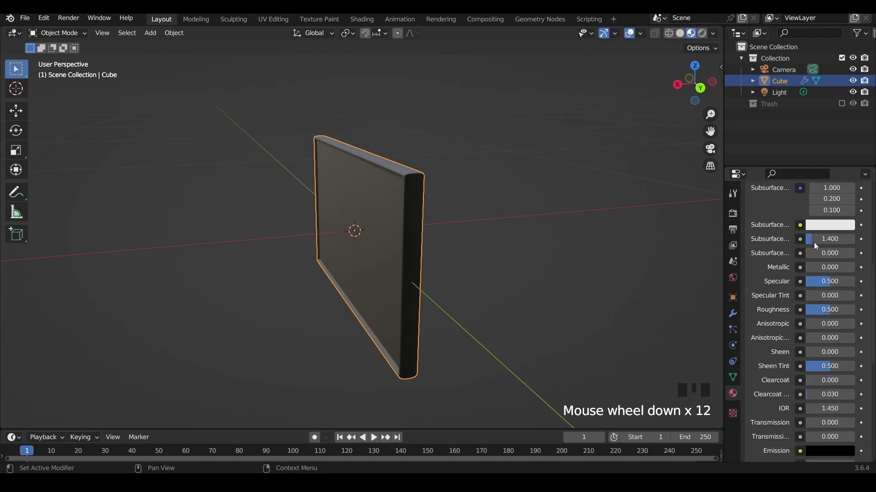
Set the Case material's Specular to 0.28, Anisotropic to 1.000 and Sheen to 0.523
{"action": "left_click_drag", "start_coordinate": [830, 282], "coordinate": [817, 282]}
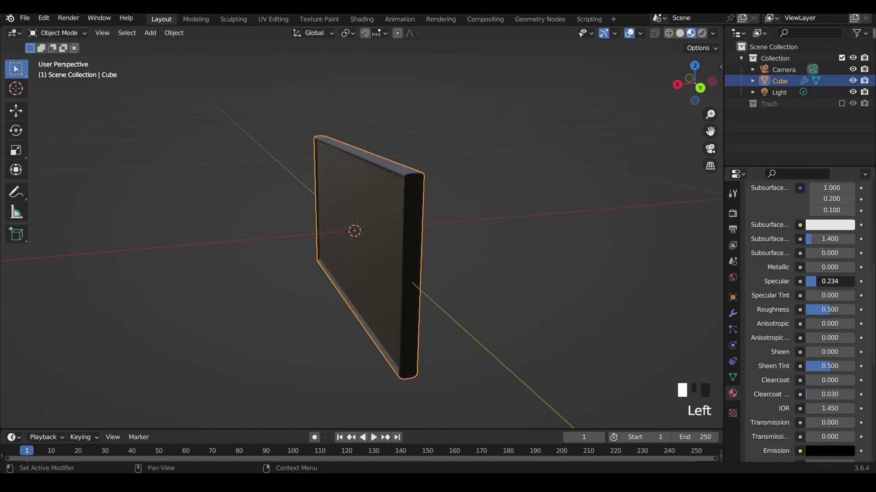
{"action": "scroll", "coordinate": [821, 319], "scroll_direction": "down", "scroll_amount": 2}
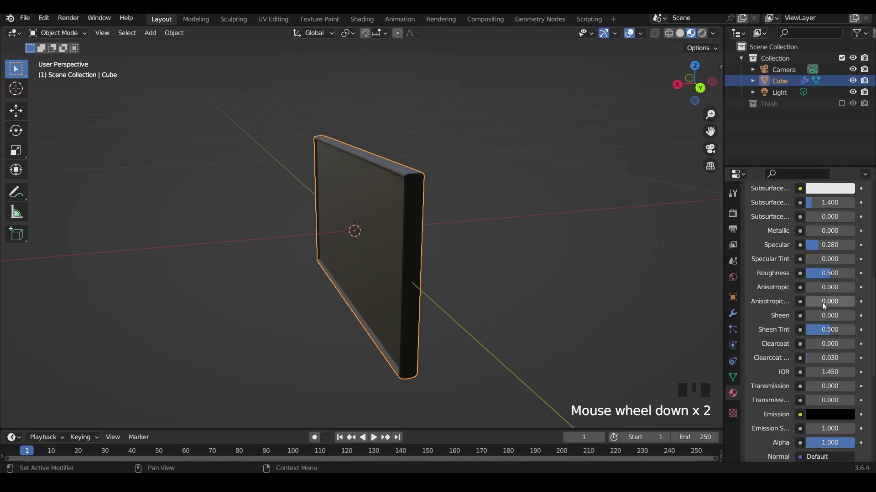
{"action": "left_click_drag", "start_coordinate": [819, 288], "coordinate": [846, 289]}
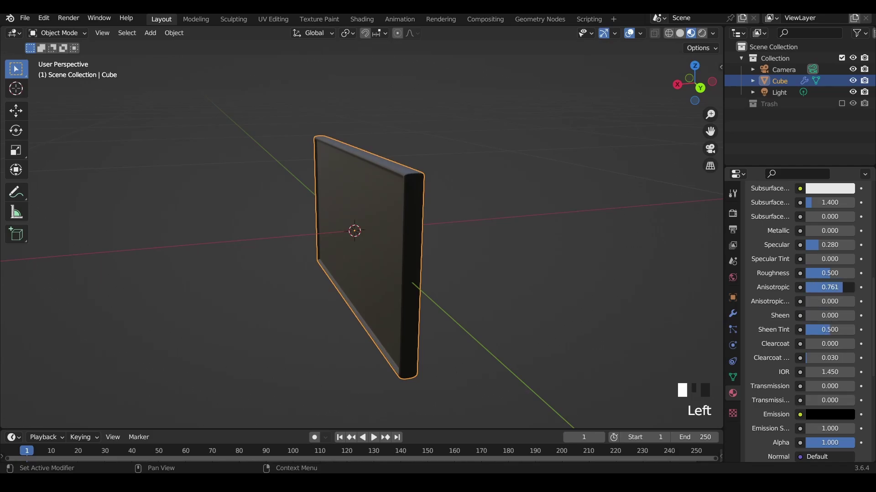
{"action": "middle_click_drag", "start_coordinate": [543, 306], "coordinate": [602, 319]}
{"action": "scroll", "coordinate": [836, 365], "scroll_direction": "down", "scroll_amount": 2}
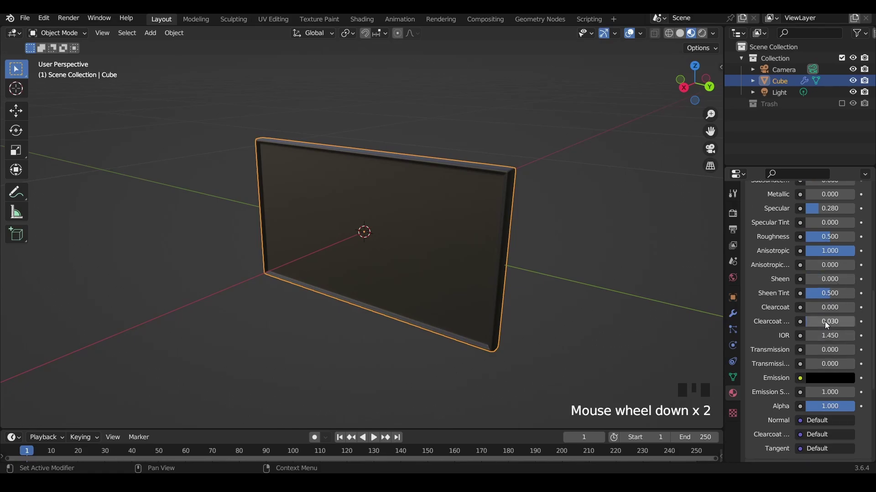
{"action": "left_click", "coordinate": [828, 279]}
{"action": "left_click_drag", "start_coordinate": [827, 279], "coordinate": [821, 279]}
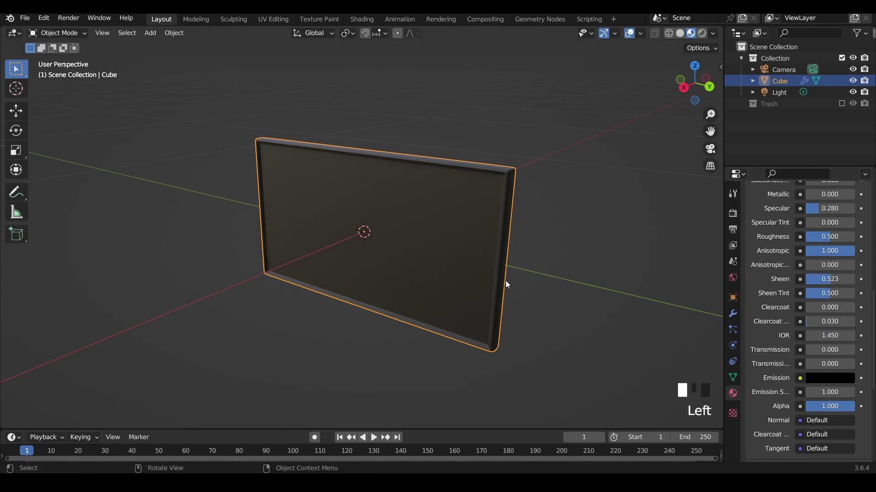
{"action": "middle_click_drag", "start_coordinate": [505, 283], "coordinate": [471, 251]}
{"action": "scroll", "coordinate": [444, 257], "scroll_direction": "down", "scroll_amount": 2}
{"action": "middle_click", "coordinate": [416, 234]}
{"action": "middle_click_drag", "start_coordinate": [416, 233], "coordinate": [286, 182]}
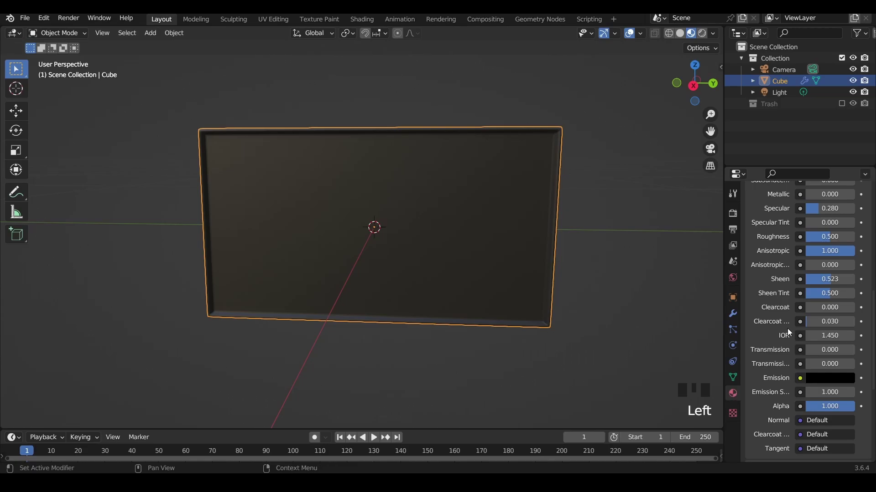
Add a second material slot holding a new Screen material with a white base colour
{"action": "scroll", "coordinate": [789, 332], "scroll_direction": "up", "scroll_amount": 15}
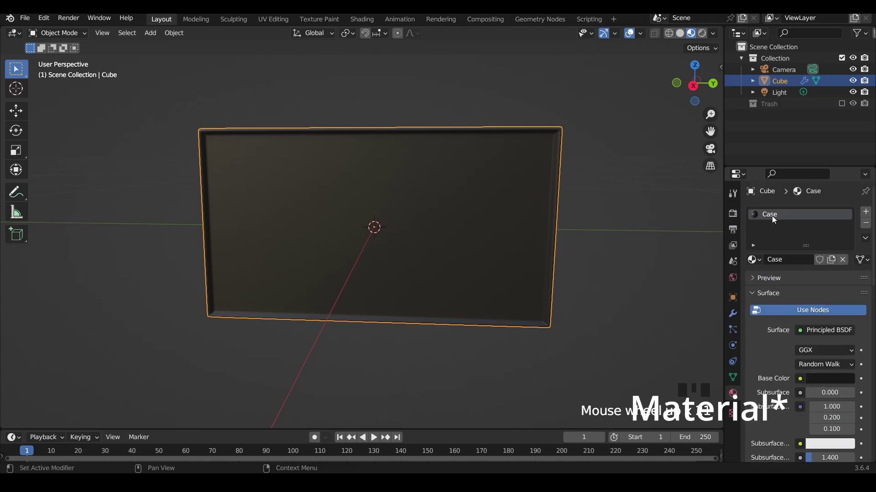
{"action": "left_click", "coordinate": [866, 213]}
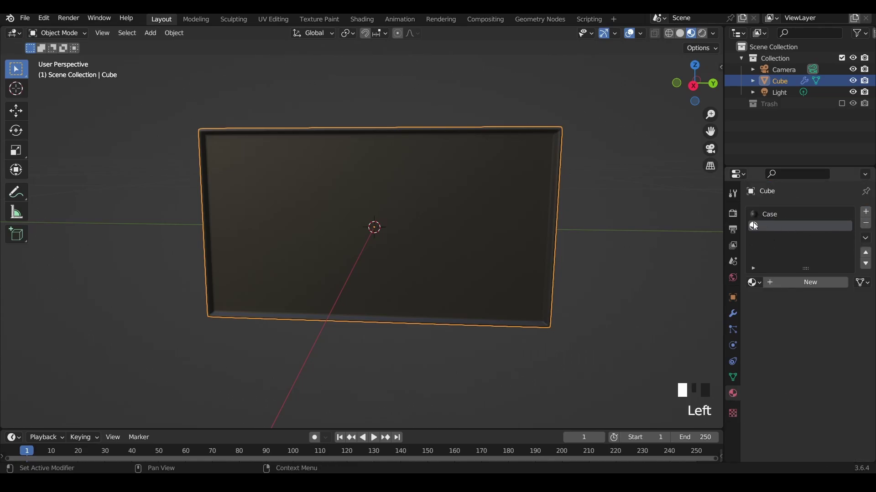
{"action": "left_click", "coordinate": [780, 283]}
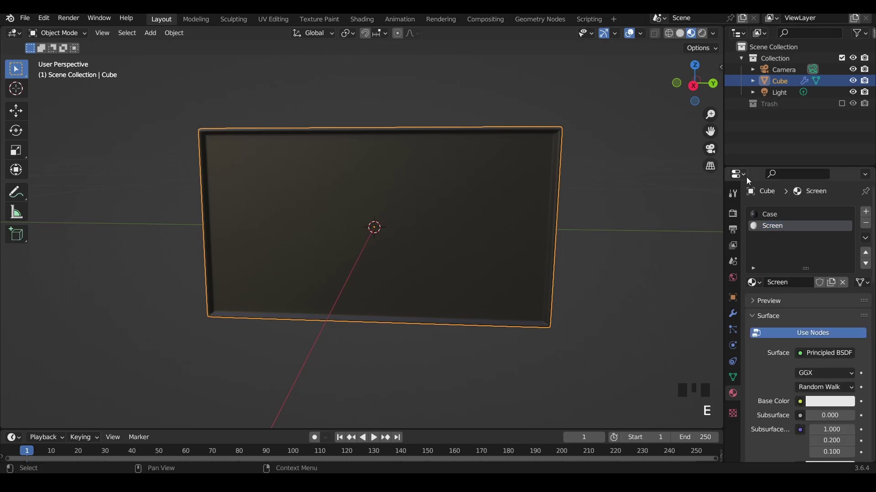
{"action": "left_click", "coordinate": [828, 402]}
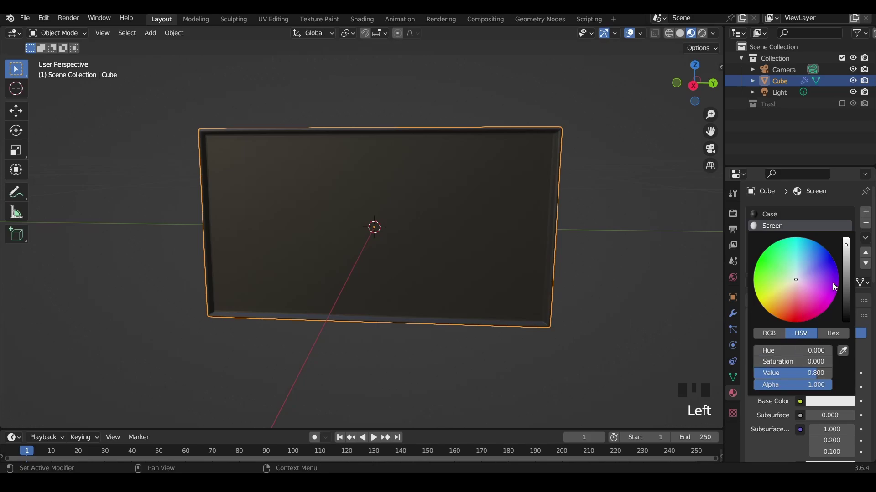
{"action": "scroll", "coordinate": [835, 288], "scroll_direction": "down", "scroll_amount": 3}
{"action": "scroll", "coordinate": [834, 287], "scroll_direction": "up", "scroll_amount": 5}
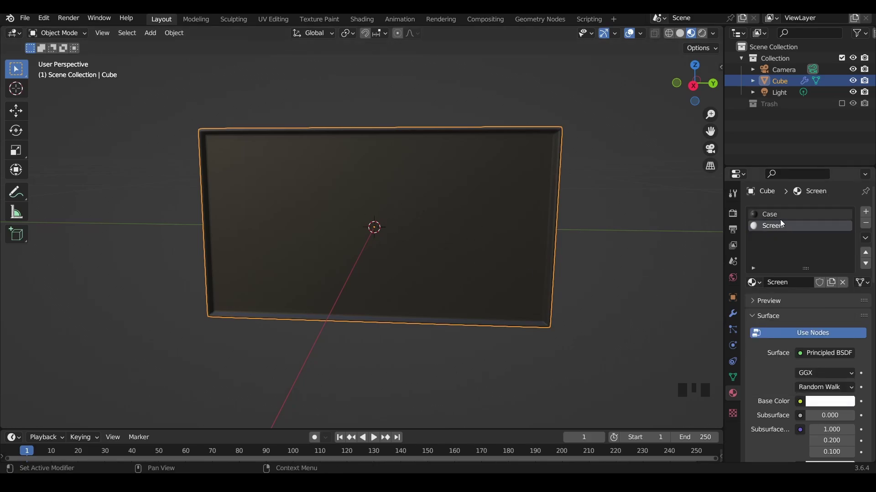
Orbit around the panel to view it edge-on and face-on
{"action": "middle_click_drag", "start_coordinate": [582, 274], "coordinate": [394, 292]}
{"action": "middle_click_drag", "start_coordinate": [359, 259], "coordinate": [351, 267]}
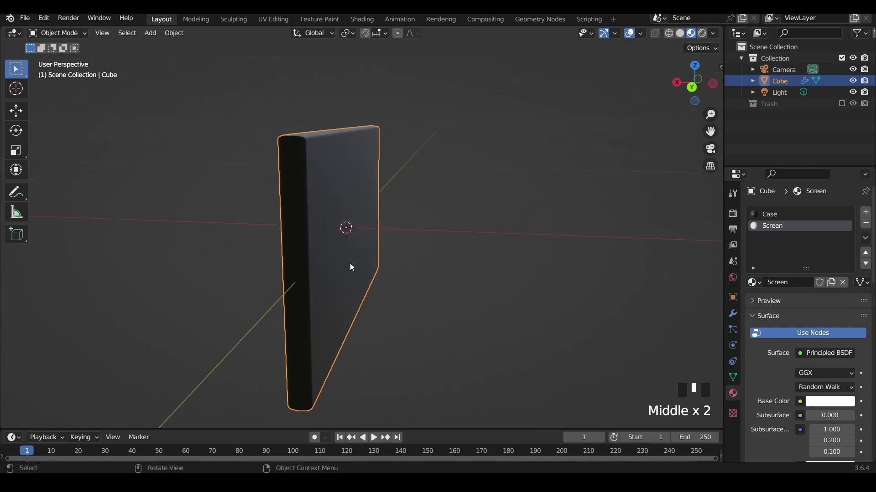
{"action": "middle_click_drag", "start_coordinate": [421, 305], "coordinate": [428, 355]}
{"action": "middle_click_drag", "start_coordinate": [649, 248], "coordinate": [463, 236]}
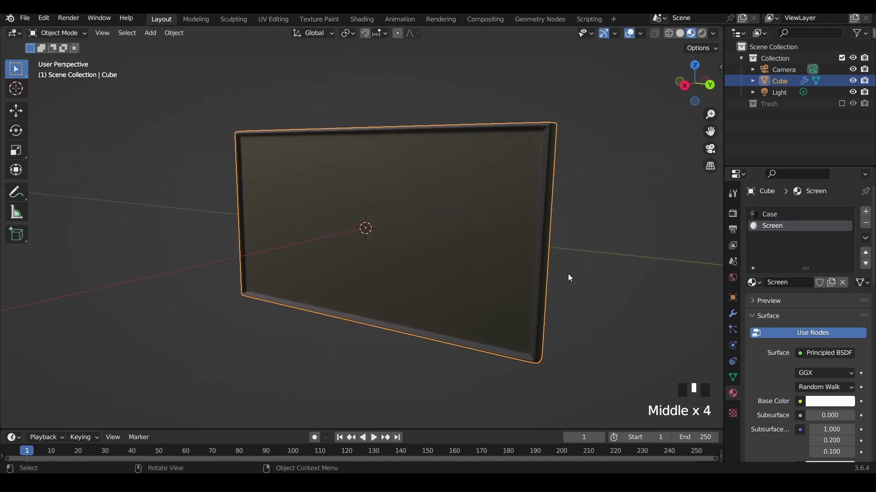
{"action": "middle_click_drag", "start_coordinate": [446, 319], "coordinate": [662, 301]}
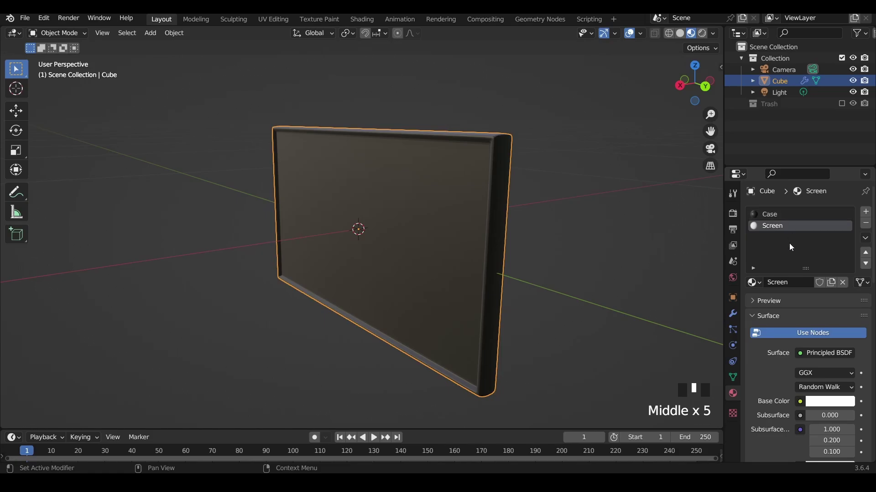
{"action": "middle_click_drag", "start_coordinate": [438, 281], "coordinate": [422, 272]}
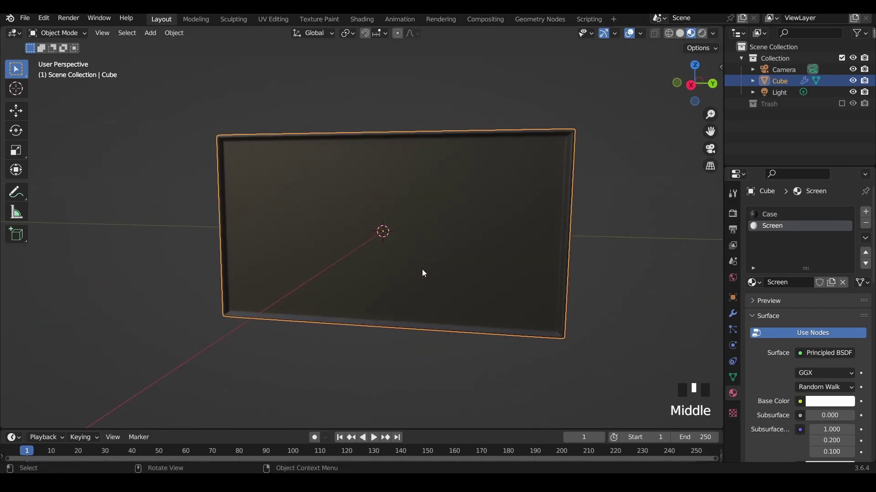
In Edit Mode, select the frame's inner strip and front screen face region
{"action": "key", "text": "Tab"}
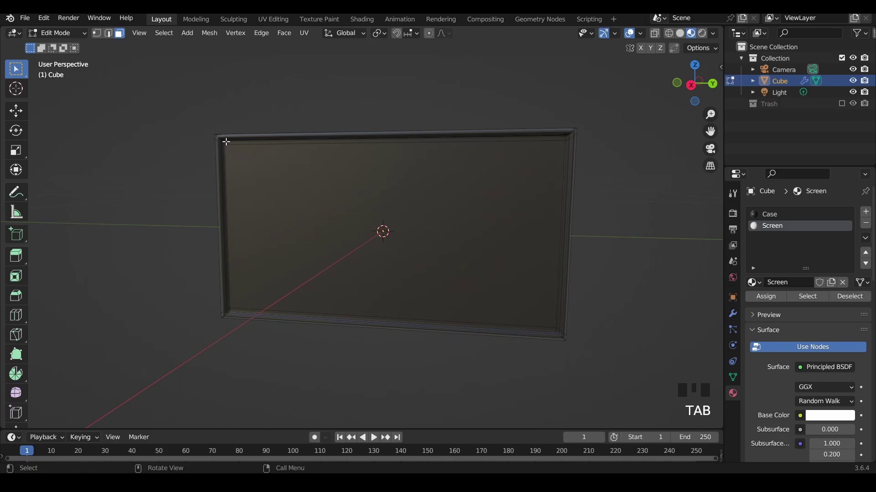
{"action": "left_click", "coordinate": [226, 142]}
{"action": "middle_click_drag", "start_coordinate": [567, 343], "coordinate": [611, 351], "text": "shift"}
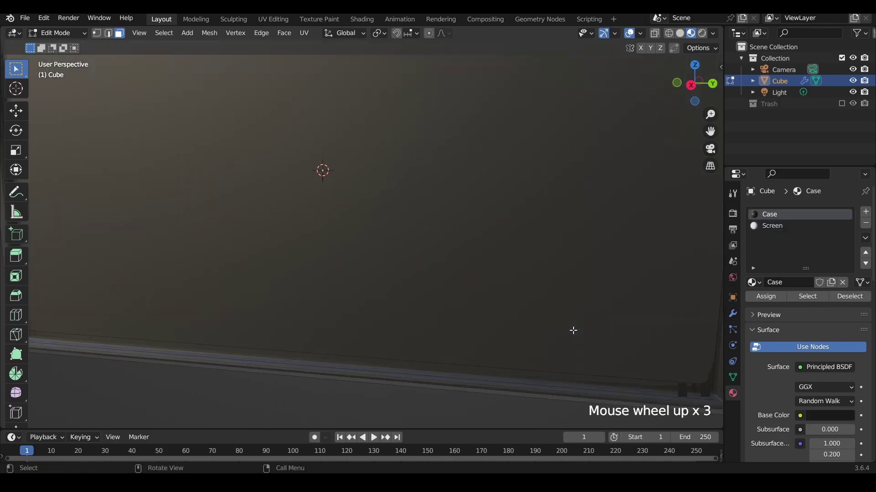
{"action": "middle_click_drag", "start_coordinate": [573, 330], "coordinate": [460, 293], "text": "shift"}
{"action": "left_click", "coordinate": [498, 309], "text": "ctrl+shift"}
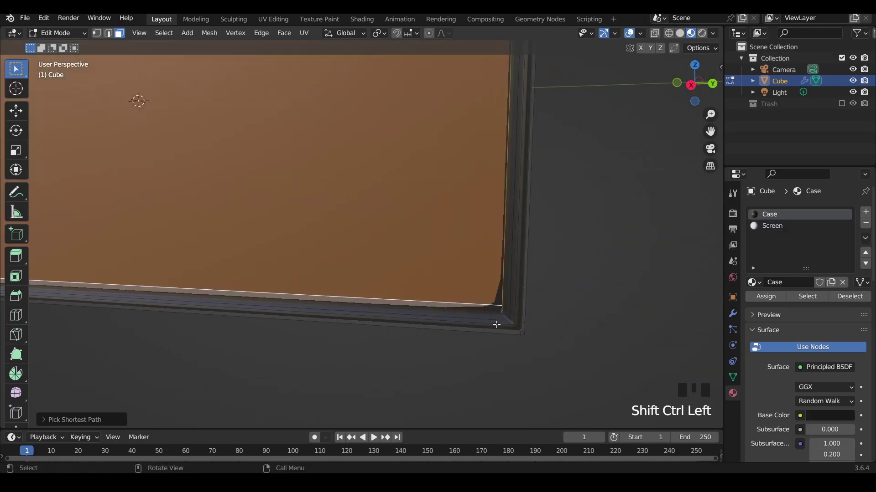
{"action": "middle_click_drag", "start_coordinate": [497, 324], "coordinate": [538, 385], "text": "shift"}
{"action": "scroll", "coordinate": [417, 332], "scroll_direction": "up", "scroll_amount": 2}
{"action": "mouse_move", "coordinate": [416, 332]}
{"action": "middle_mouse_down", "text": "shift"}
{"action": "mouse_move", "coordinate": [393, 346]}
{"action": "mouse_move", "coordinate": [406, 329]}
{"action": "middle_mouse_up", "text": "shift"}
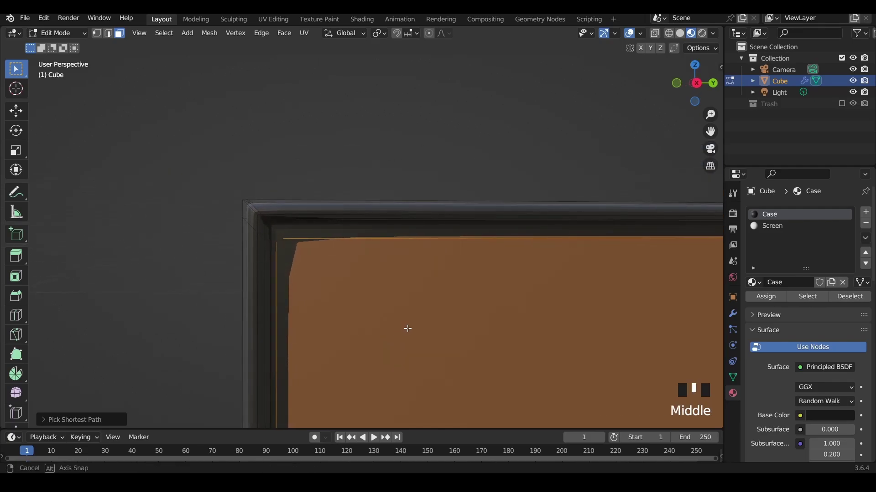
Lower the Subdivision modifier's viewport level to 0
{"action": "left_click", "coordinate": [732, 315]}
{"action": "left_click", "coordinate": [807, 212]}
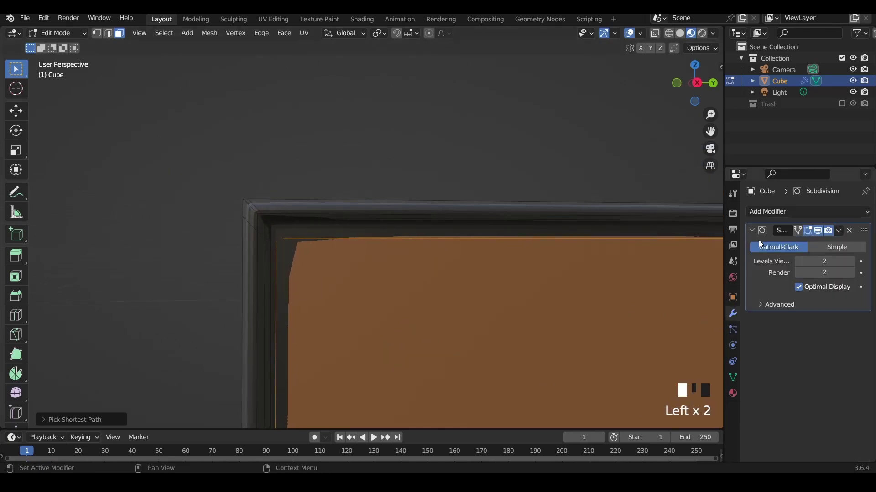
{"action": "left_click", "coordinate": [804, 266]}
{"action": "left_click", "coordinate": [804, 266]}
{"action": "left_click", "coordinate": [804, 266]}
{"action": "scroll", "coordinate": [466, 362], "scroll_direction": "down", "scroll_amount": 2}
{"action": "middle_click_drag", "start_coordinate": [465, 362], "coordinate": [545, 364], "text": "shift"}
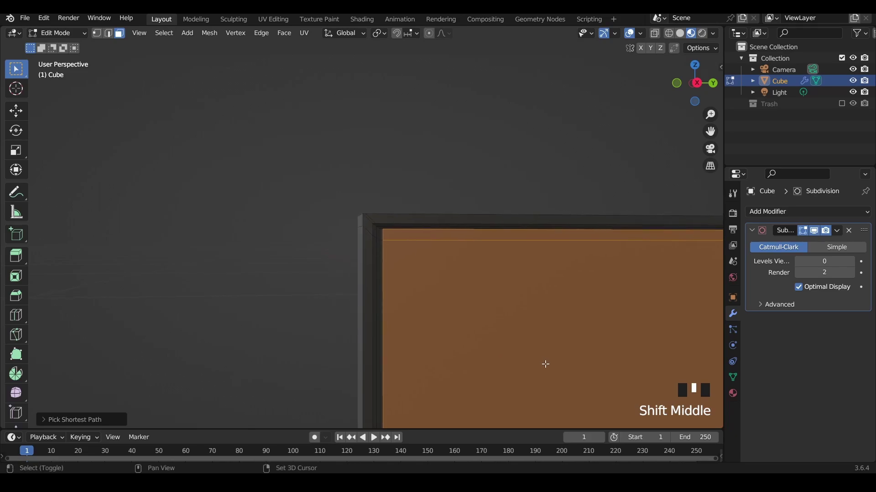
{"action": "scroll", "coordinate": [406, 266], "scroll_direction": "up", "scroll_amount": 7}
Select the monitor's entire inner front face from one corner to the opposite
{"action": "left_click", "coordinate": [439, 233]}
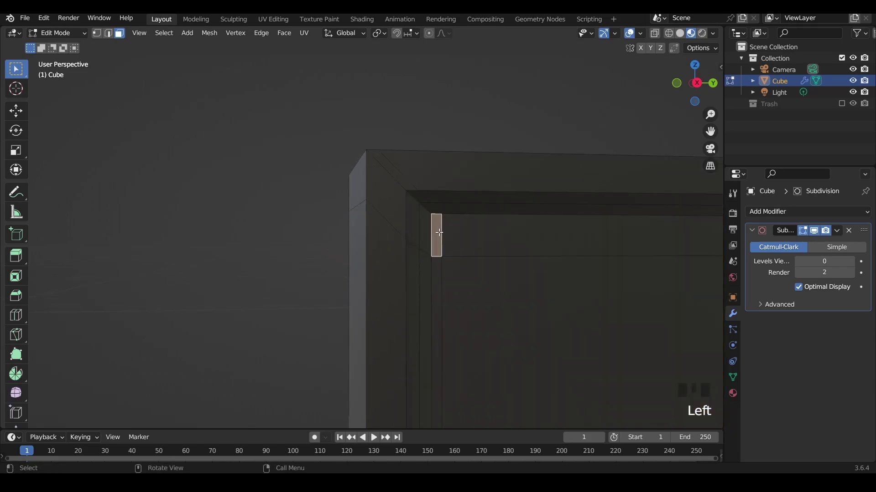
{"action": "scroll", "coordinate": [491, 305], "scroll_direction": "down", "scroll_amount": 4}
{"action": "middle_click_drag", "start_coordinate": [491, 305], "coordinate": [264, 187], "text": "shift"}
{"action": "middle_click_drag", "start_coordinate": [456, 273], "coordinate": [237, 141], "text": "shift"}
{"action": "middle_click_drag", "start_coordinate": [518, 295], "coordinate": [172, 138], "text": "shift"}
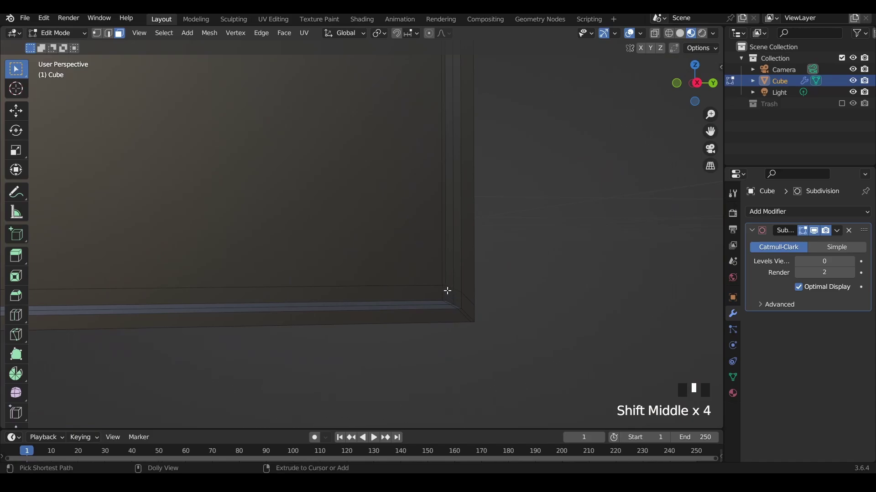
{"action": "left_click", "coordinate": [447, 291], "text": "ctrl+shift"}
{"action": "scroll", "coordinate": [444, 290], "scroll_direction": "down", "scroll_amount": 3}
{"action": "middle_click_drag", "start_coordinate": [352, 248], "coordinate": [469, 336], "text": "shift"}
{"action": "scroll", "coordinate": [459, 304], "scroll_direction": "down", "scroll_amount": 6}
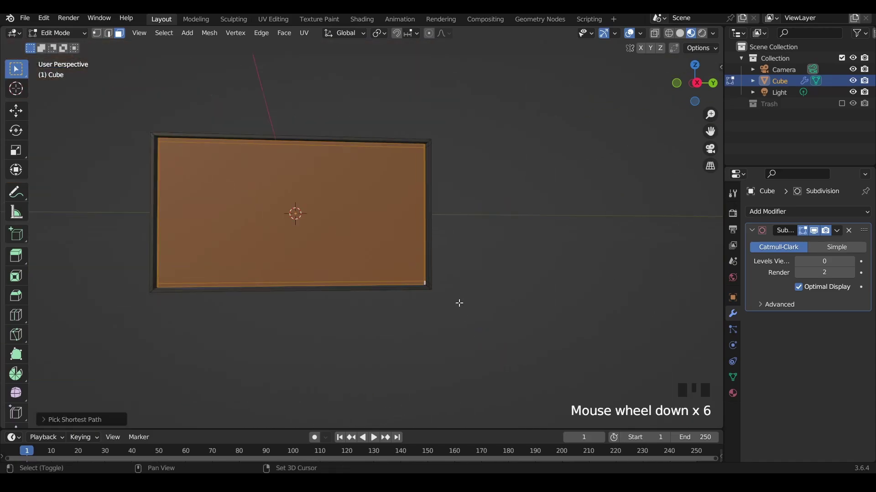
{"action": "scroll", "coordinate": [460, 303], "scroll_direction": "up", "scroll_amount": 3}
{"action": "middle_click_drag", "start_coordinate": [483, 303], "coordinate": [455, 309]}
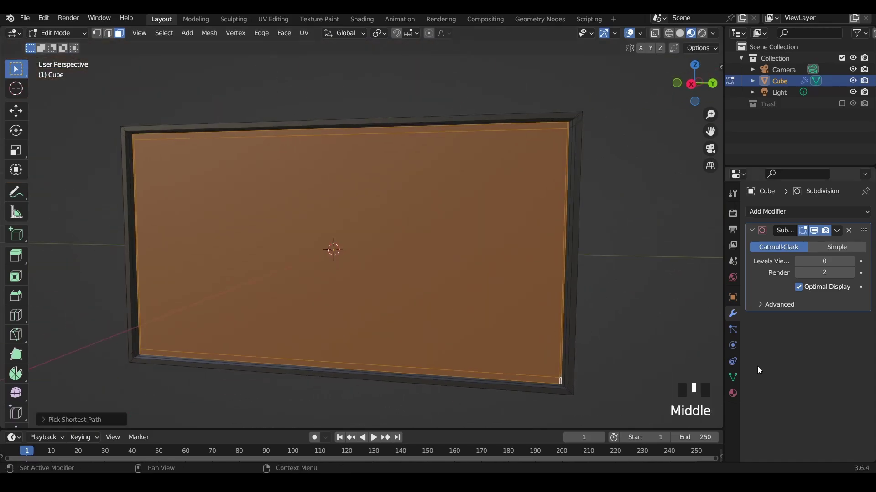
{"action": "left_click", "coordinate": [733, 393]}
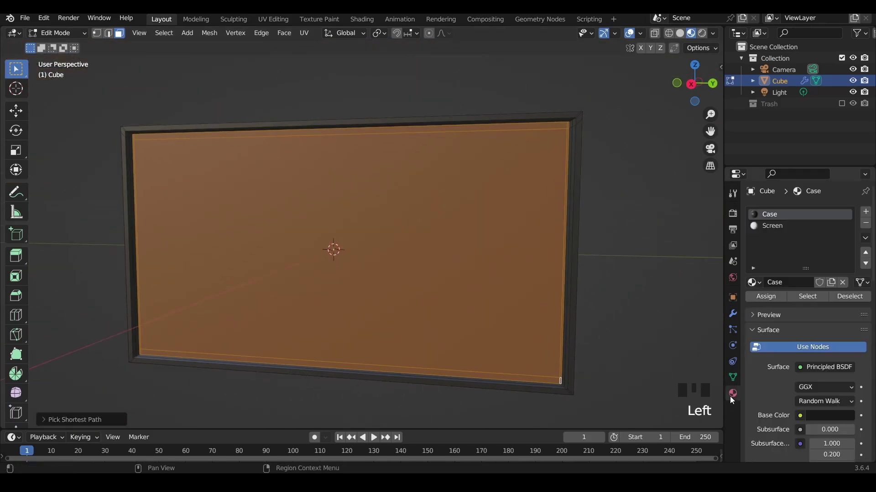
Assign the Screen material to the monitor's selected inner front face
{"action": "left_click", "coordinate": [775, 228]}
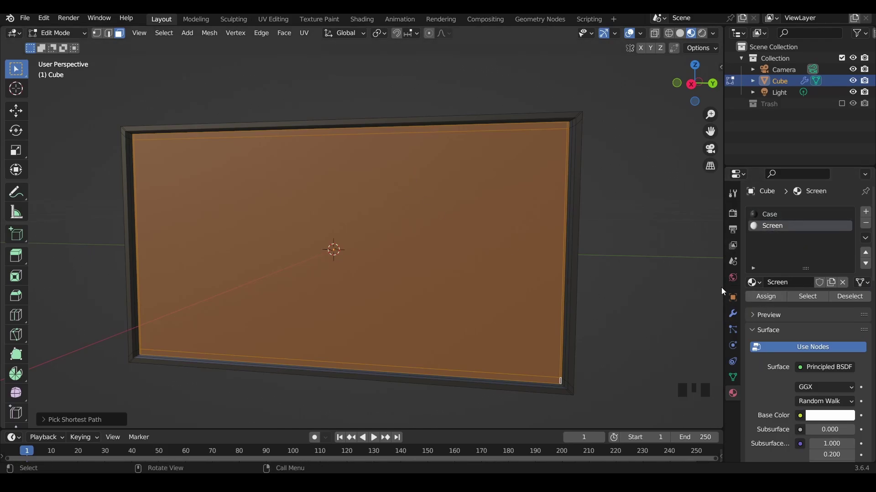
{"action": "left_click", "coordinate": [766, 296]}
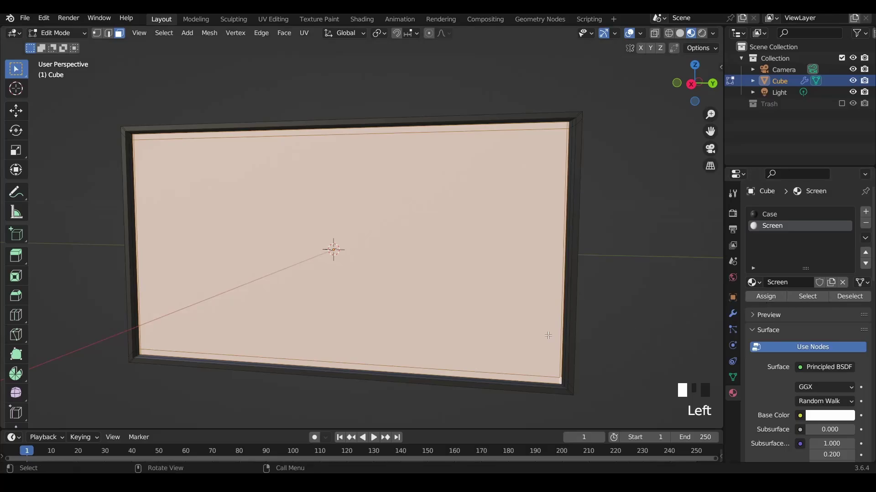
{"action": "middle_click_drag", "start_coordinate": [332, 248], "coordinate": [472, 228]}
{"action": "scroll", "coordinate": [495, 344], "scroll_direction": "down", "scroll_amount": 5}
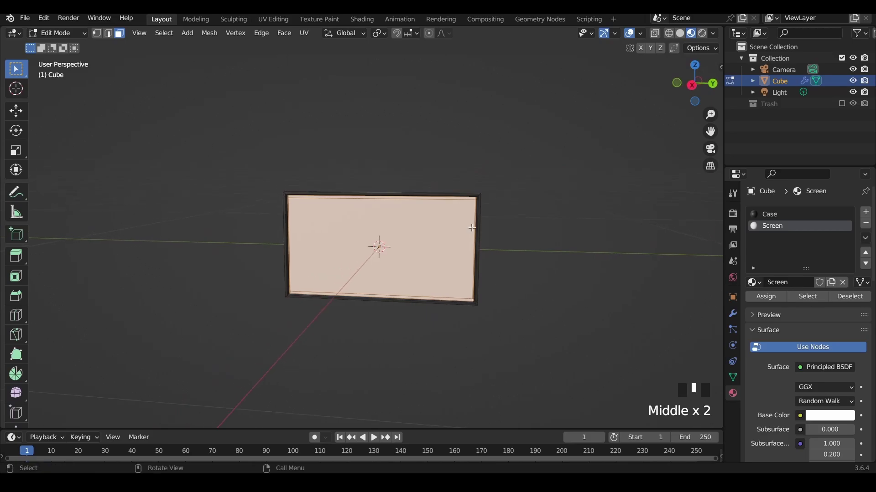
{"action": "middle_click_drag", "start_coordinate": [445, 311], "coordinate": [474, 321]}
{"action": "scroll", "coordinate": [581, 348], "scroll_direction": "up", "scroll_amount": 1}
{"action": "scroll", "coordinate": [815, 415], "scroll_direction": "down", "scroll_amount": 11}
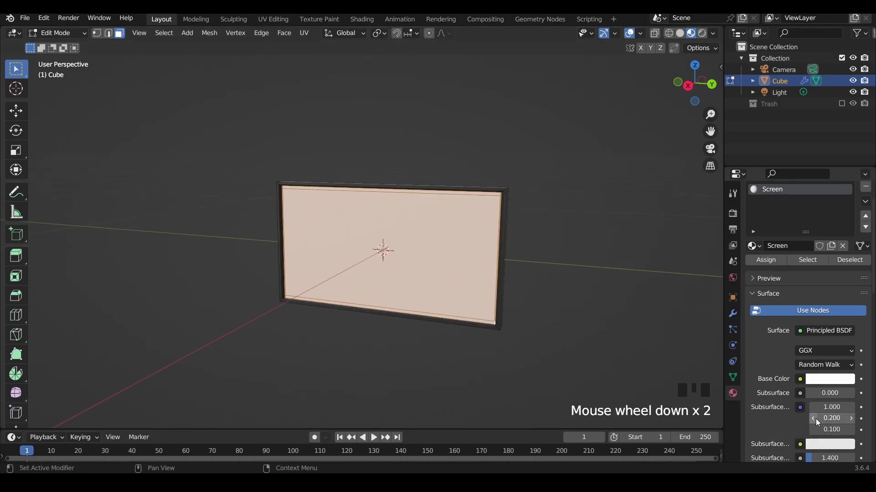
{"action": "scroll", "coordinate": [815, 422], "scroll_direction": "down", "scroll_amount": 7}
Set the Screen material's emission colour to full white (Value 1)
{"action": "left_click", "coordinate": [815, 379]}
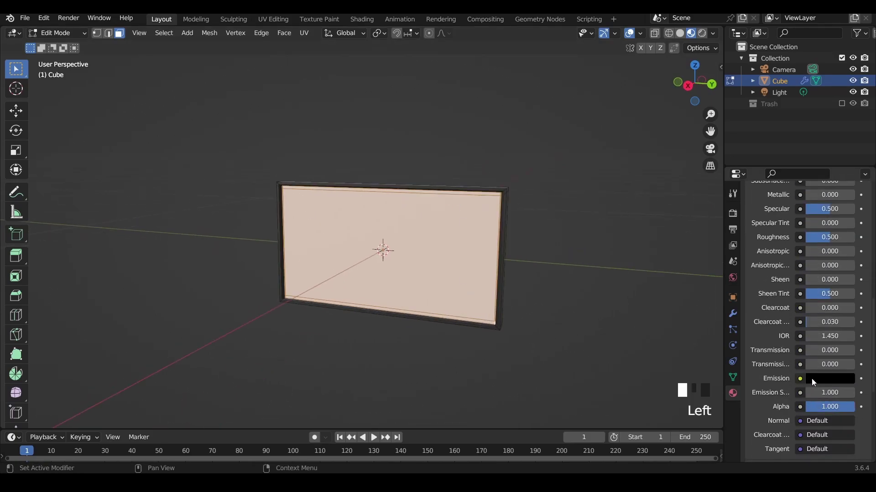
{"action": "left_click", "coordinate": [846, 222]}
{"action": "left_click", "coordinate": [845, 217]}
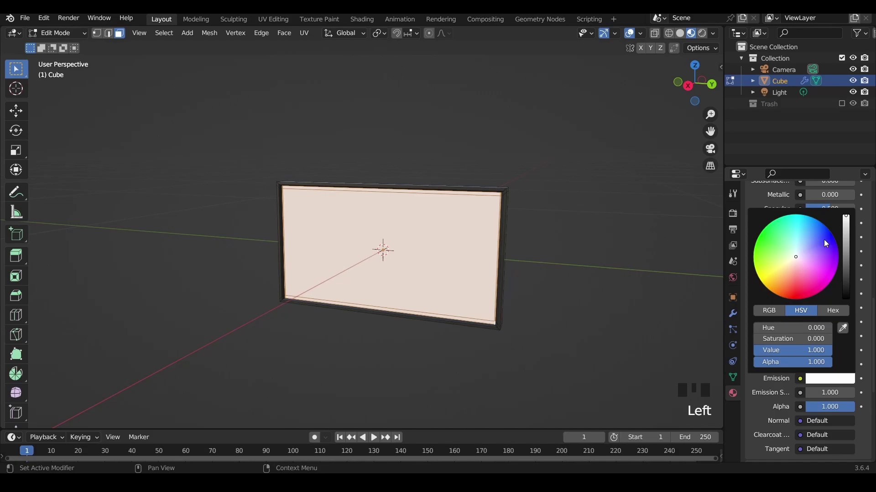
{"action": "middle_click_drag", "start_coordinate": [524, 338], "coordinate": [590, 371]}
{"action": "scroll", "coordinate": [810, 401], "scroll_direction": "up", "scroll_amount": 17}
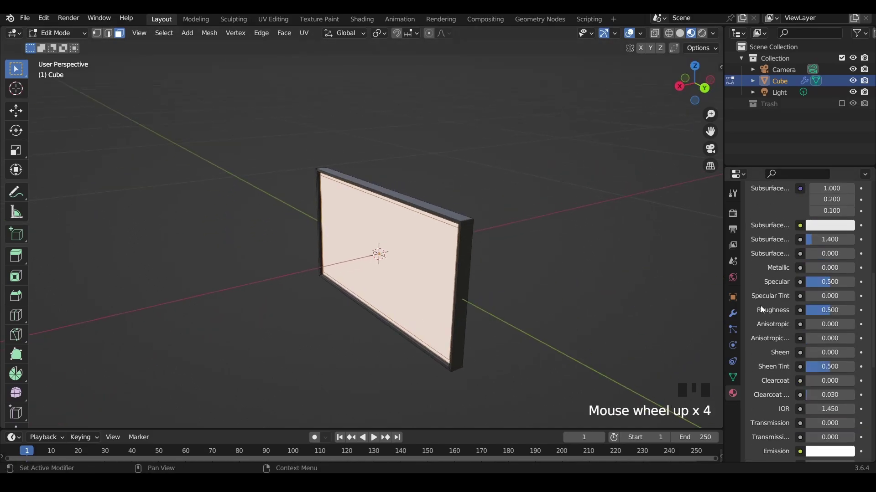
Preview the white screen in Rendered shading, return to Object Mode, then switch to the Shading workspace
{"action": "left_click", "coordinate": [702, 33]}
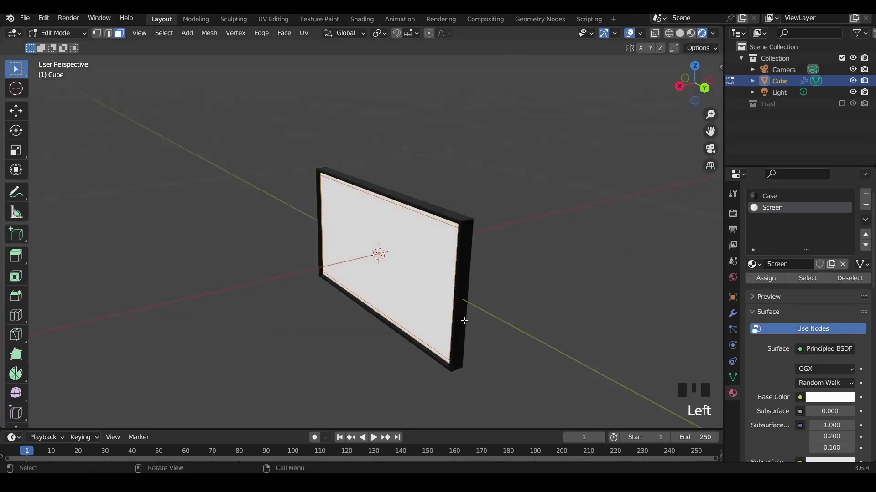
{"action": "mouse_move", "coordinate": [464, 319]}
{"action": "middle_mouse_down"}
{"action": "mouse_move", "coordinate": [412, 317]}
{"action": "mouse_move", "coordinate": [436, 299]}
{"action": "mouse_move", "coordinate": [506, 310]}
{"action": "mouse_move", "coordinate": [508, 267]}
{"action": "mouse_move", "coordinate": [494, 303]}
{"action": "mouse_move", "coordinate": [392, 280]}
{"action": "mouse_move", "coordinate": [360, 301]}
{"action": "mouse_move", "coordinate": [351, 255]}
{"action": "middle_mouse_up"}
{"action": "middle_click_drag", "start_coordinate": [414, 336], "coordinate": [441, 272]}
{"action": "key", "text": "Tab"}
{"action": "scroll", "coordinate": [472, 292], "scroll_direction": "down", "scroll_amount": 3}
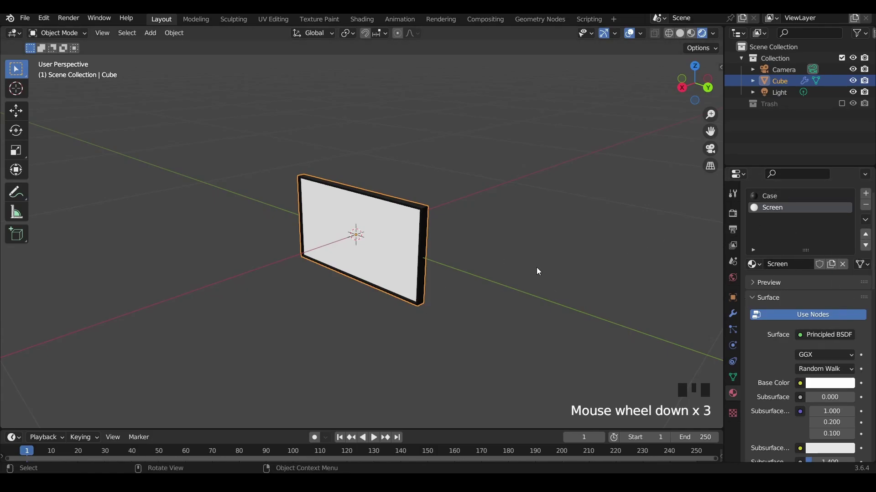
{"action": "middle_click_drag", "start_coordinate": [537, 269], "coordinate": [549, 249], "text": "shift"}
{"action": "left_click", "coordinate": [359, 18]}
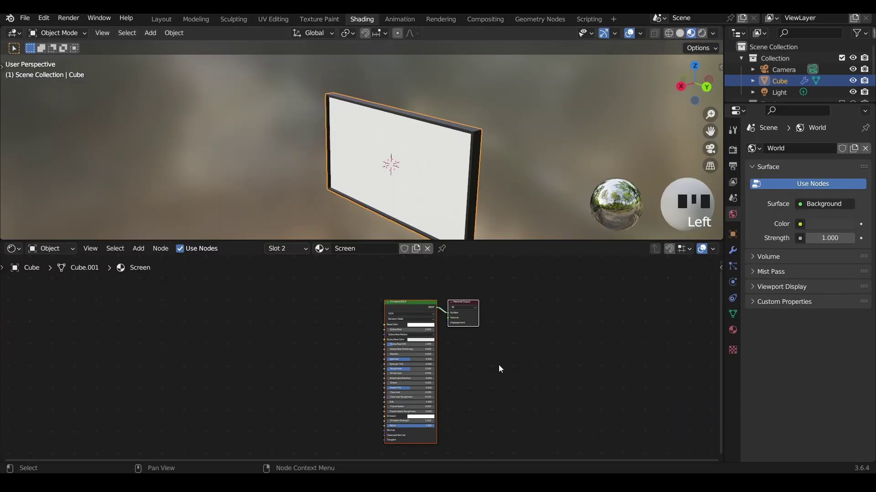
Make the Screen material slot active after comparing it with the Case material
{"action": "middle_click_drag", "start_coordinate": [480, 359], "coordinate": [467, 343]}
{"action": "left_click_drag", "start_coordinate": [341, 281], "coordinate": [524, 434]}
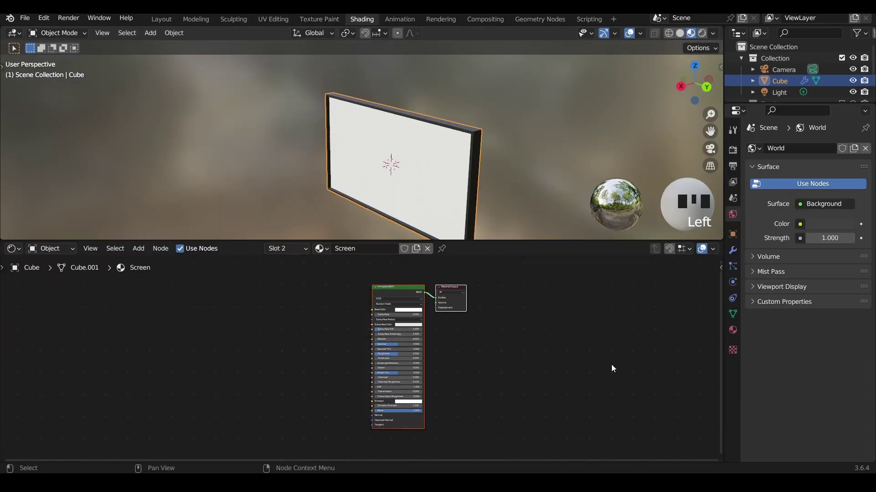
{"action": "left_click", "coordinate": [733, 331]}
{"action": "double_click", "coordinate": [776, 163]}
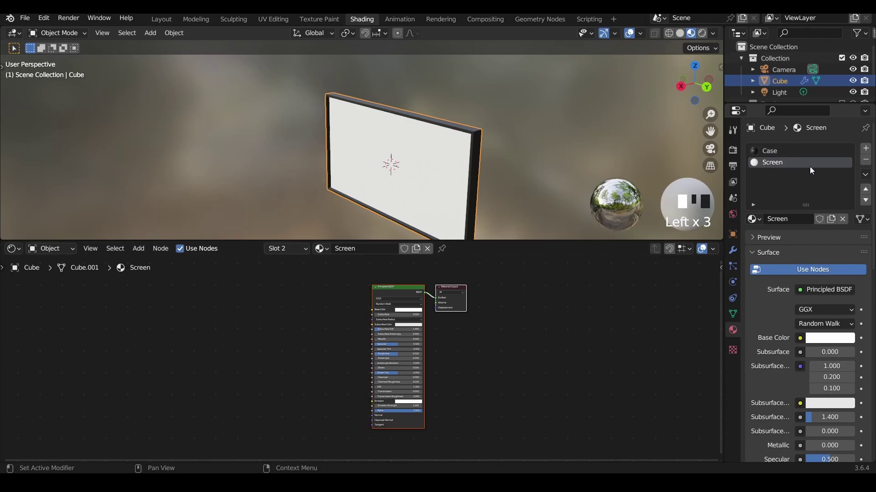
{"action": "left_click", "coordinate": [785, 151]}
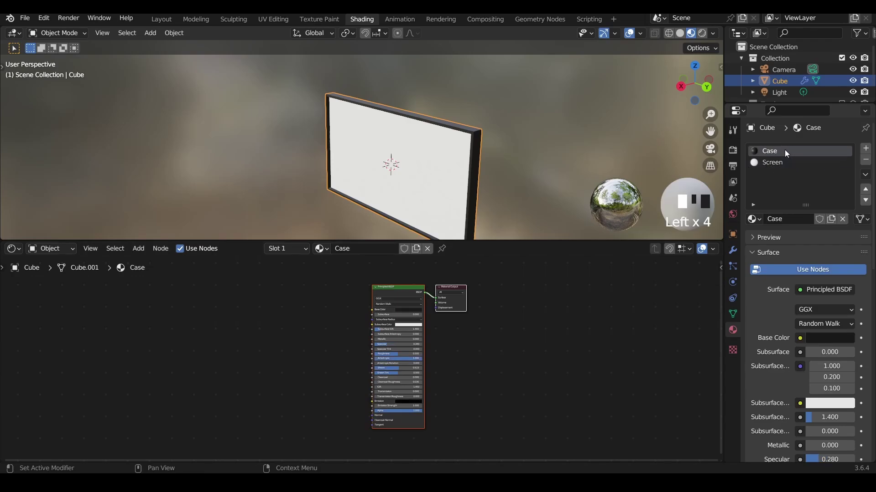
{"action": "left_click", "coordinate": [783, 161]}
{"action": "left_click", "coordinate": [780, 152]}
{"action": "left_click", "coordinate": [778, 163]}
{"action": "left_click", "coordinate": [777, 153]}
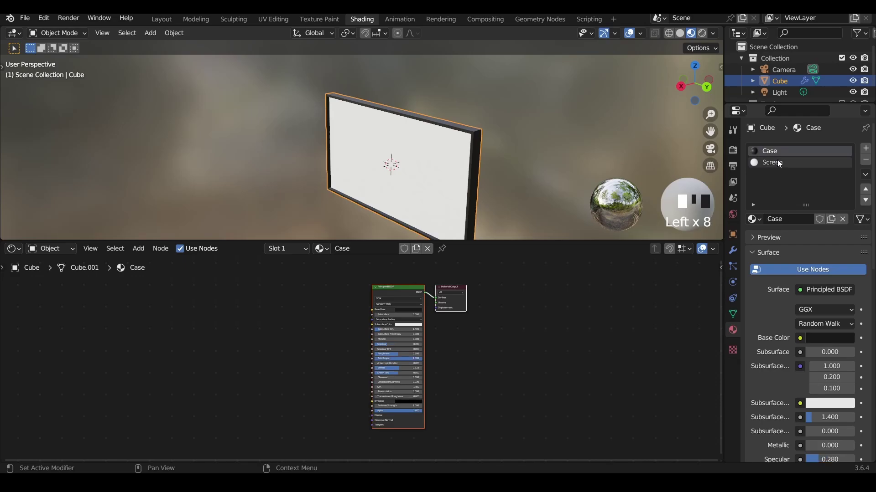
{"action": "left_click", "coordinate": [777, 162]}
{"action": "left_click", "coordinate": [776, 155]}
{"action": "left_click", "coordinate": [778, 162]}
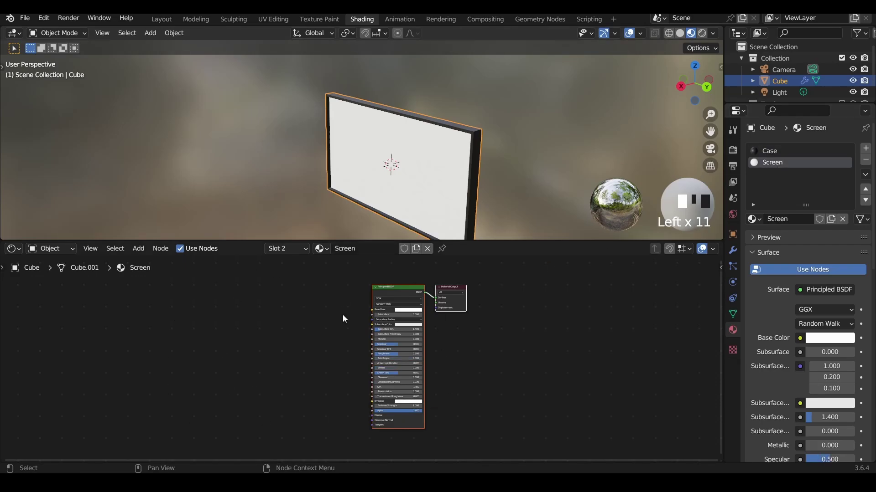
Turn the Screen material's Principled BSDF emission colour down to black
{"action": "left_click", "coordinate": [321, 248]}
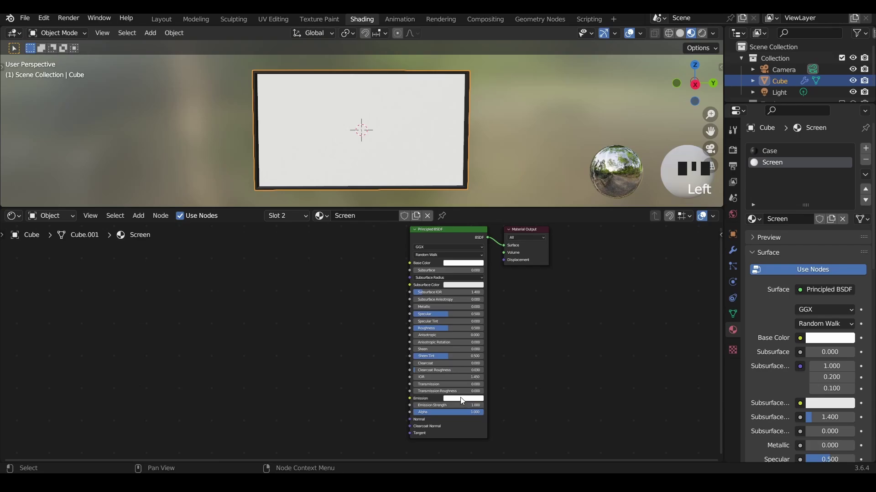
{"action": "left_click", "coordinate": [462, 400]}
{"action": "left_click_drag", "start_coordinate": [499, 328], "coordinate": [500, 355]}
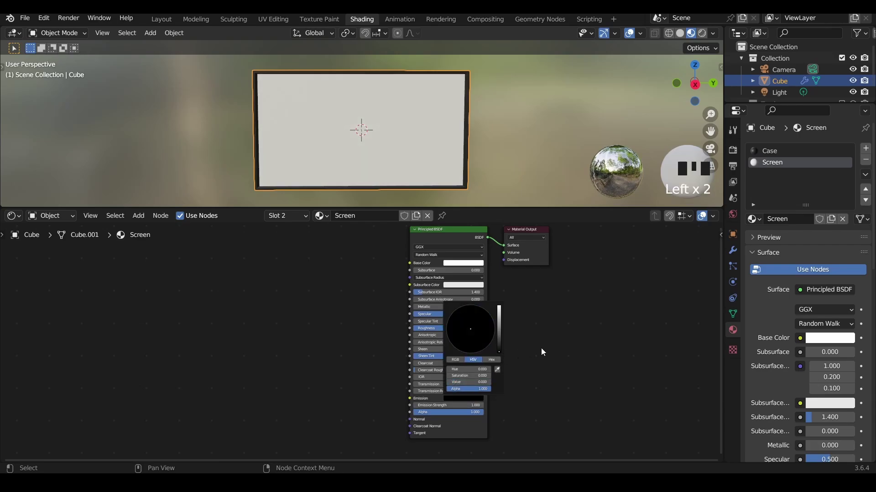
{"action": "scroll", "coordinate": [536, 383], "scroll_direction": "up", "scroll_amount": 2}
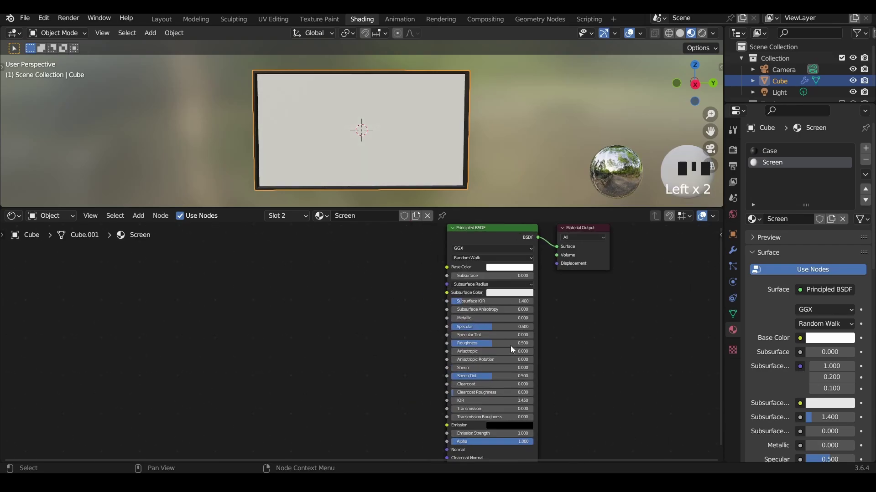
{"action": "scroll", "coordinate": [510, 346], "scroll_direction": "up", "scroll_amount": 1}
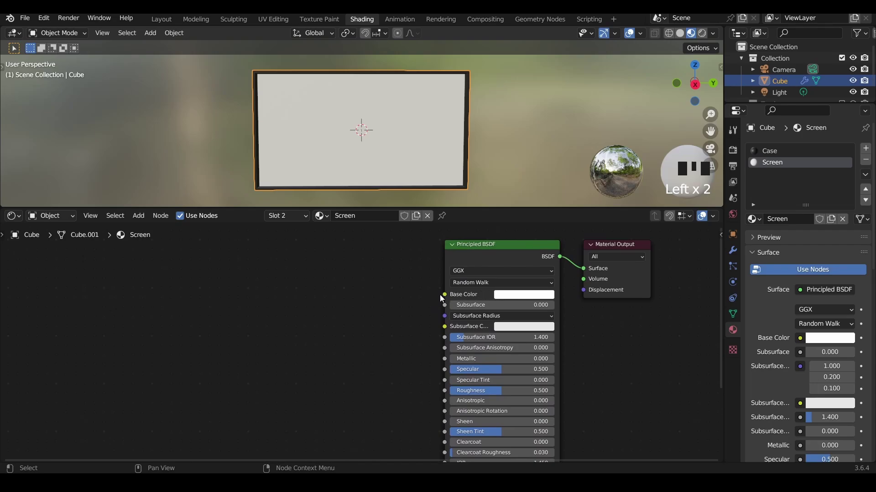
{"action": "scroll", "coordinate": [424, 324], "scroll_direction": "down", "scroll_amount": 2}
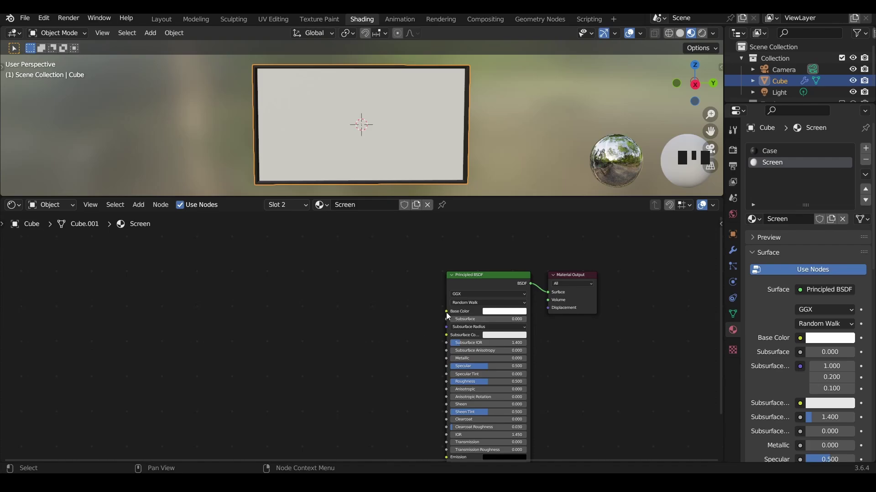
Add a Gradient Texture node feeding the Principled BSDF's Base Color
{"action": "left_click_drag", "start_coordinate": [446, 313], "coordinate": [340, 321]}
{"action": "type", "text": "لوش"}
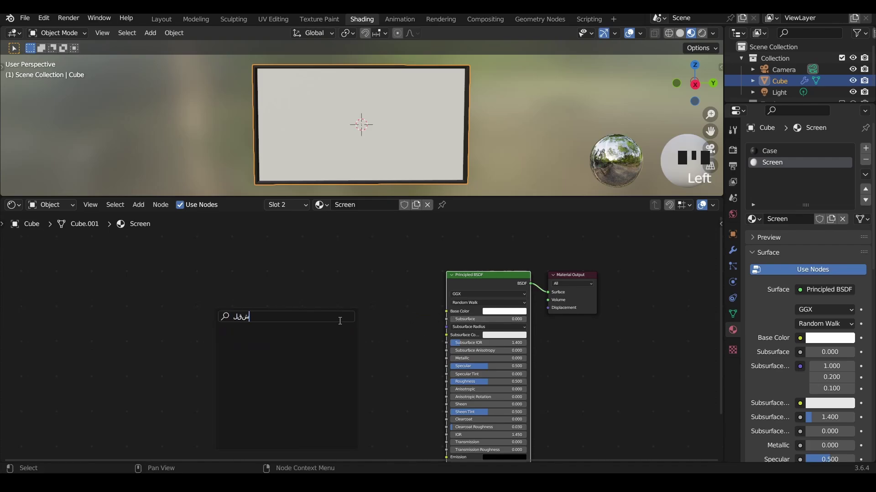
{"action": "key", "text": "BackSpace"}
{"action": "key", "text": "BackSpace"}
{"action": "key", "text": "super+space"}
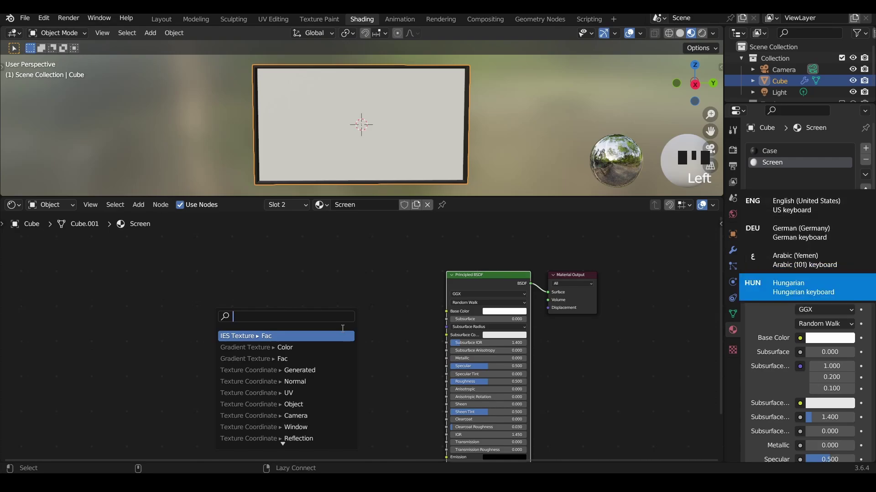
{"action": "key", "text": "super+space"}
{"action": "type", "text": "gra"}
{"action": "key", "text": "Return"}
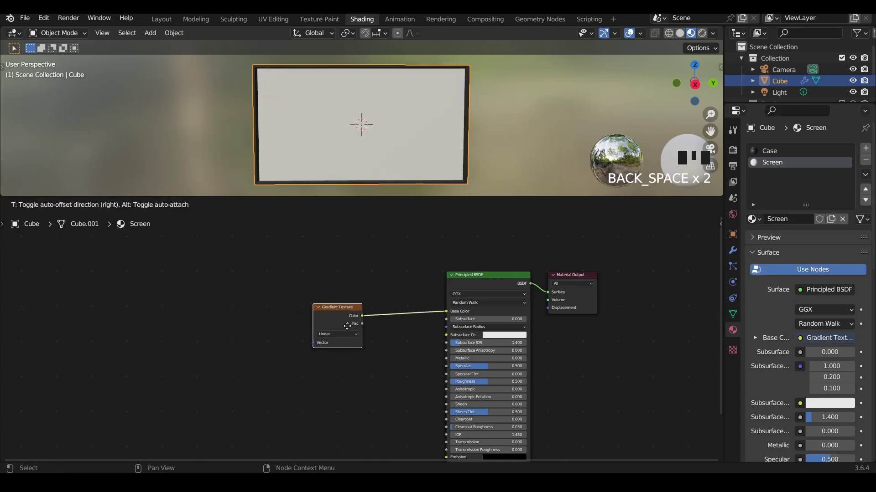
{"action": "left_click", "coordinate": [396, 323]}
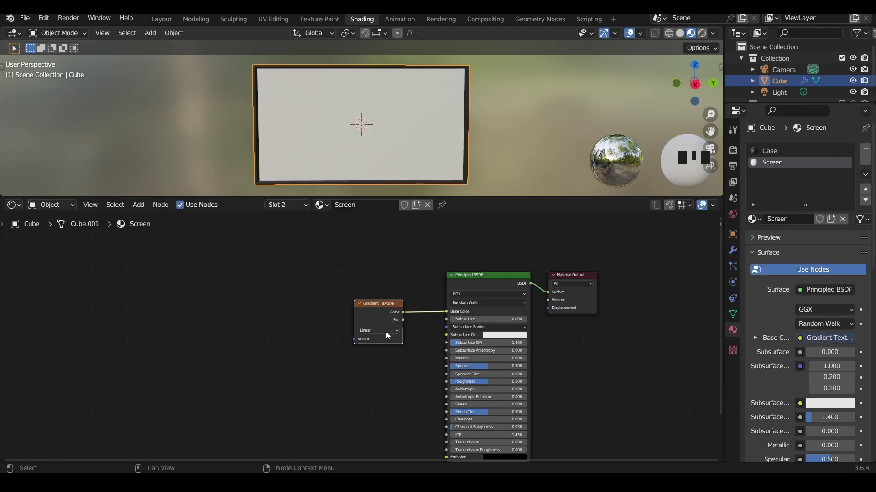
Set the Gradient Texture type to Spherical and frame the nodes
{"action": "left_click", "coordinate": [385, 332]}
{"action": "left_click", "coordinate": [373, 333]}
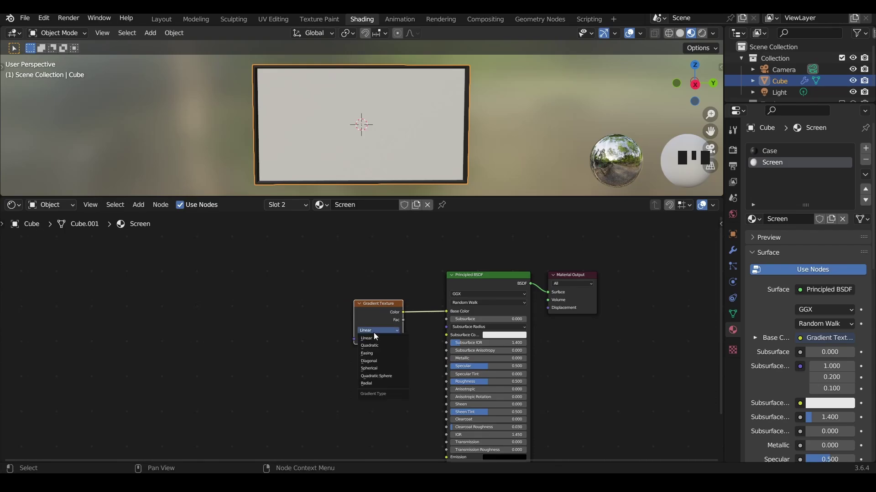
{"action": "left_click", "coordinate": [378, 368]}
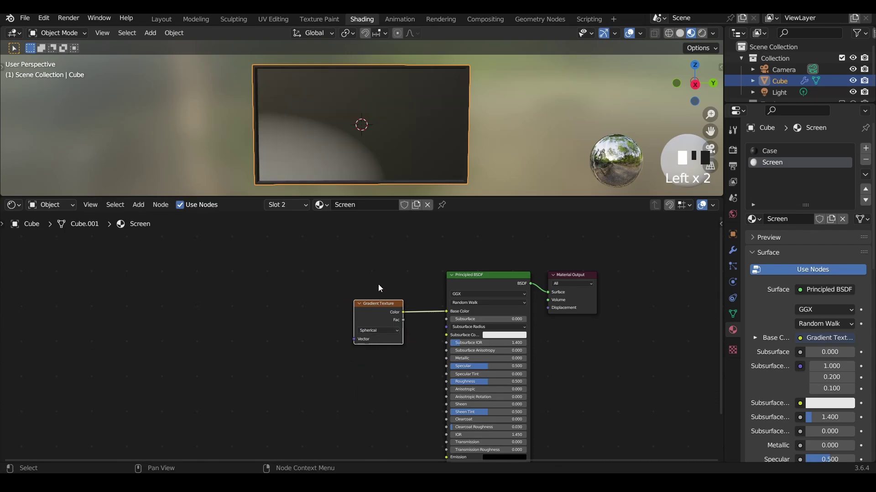
{"action": "scroll", "coordinate": [387, 283], "scroll_direction": "left", "scroll_amount": 2}
{"action": "scroll", "coordinate": [401, 286], "scroll_direction": "down", "scroll_amount": 2}
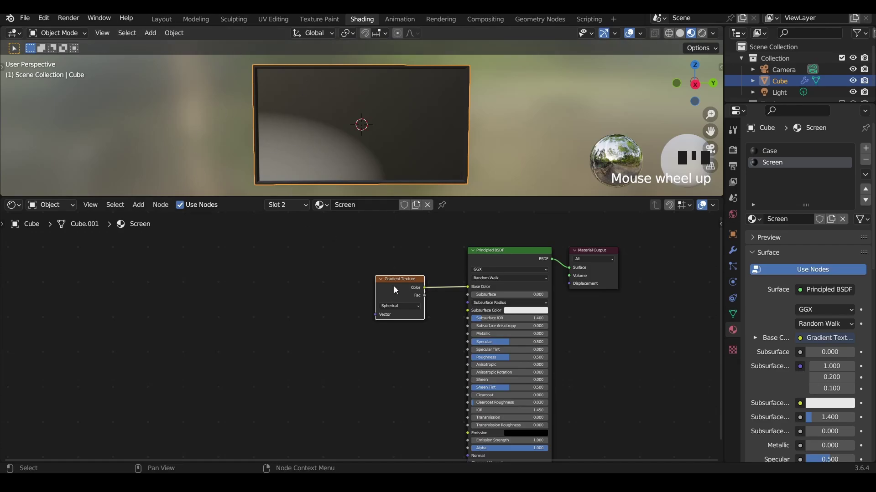
{"action": "scroll", "coordinate": [406, 284], "scroll_direction": "up", "scroll_amount": 1}
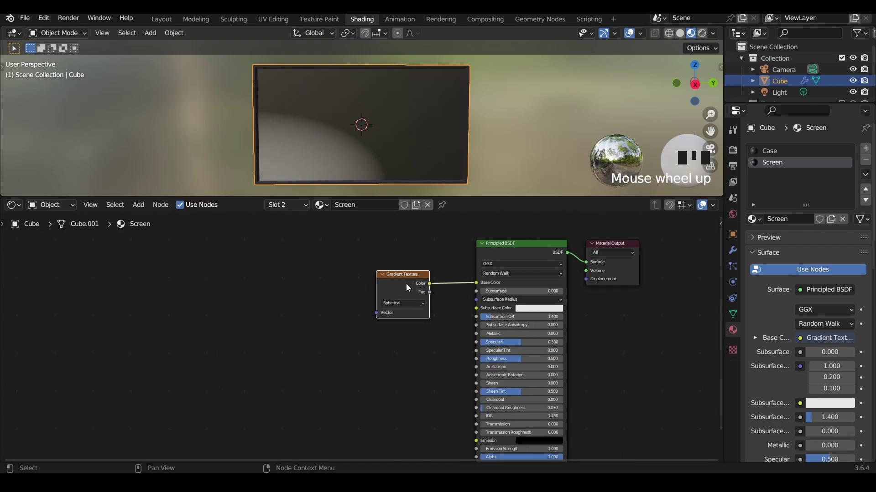
{"action": "scroll", "coordinate": [406, 284], "scroll_direction": "down", "scroll_amount": 1}
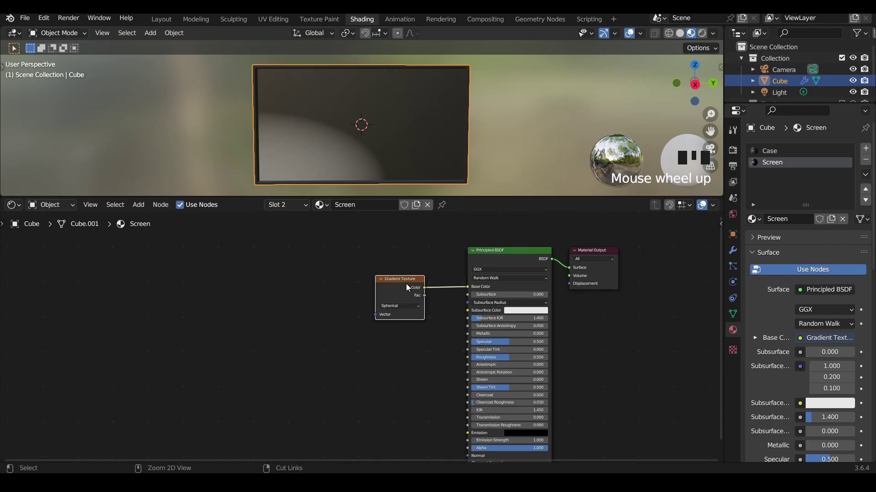
Add Texture Coordinate and Mapping nodes to the gradient with Ctrl+T
{"action": "key", "text": "ctrl+t"}
{"action": "scroll", "coordinate": [397, 356], "scroll_direction": "up", "scroll_amount": 2}
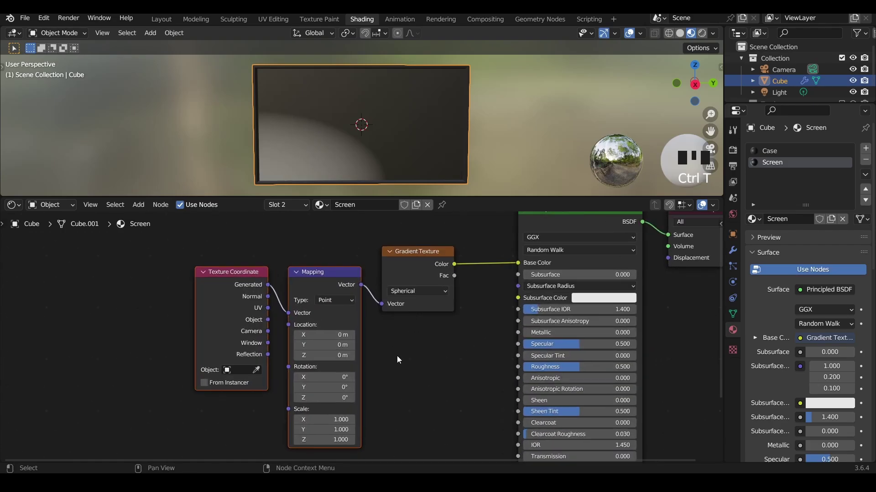
{"action": "left_click", "coordinate": [190, 277]}
{"action": "left_click", "coordinate": [231, 278]}
{"action": "left_click_drag", "start_coordinate": [232, 279], "coordinate": [214, 279]}
Connect Texture Coordinate Object into Mapping Vector and check Node Wrangler in Preferences
{"action": "left_click_drag", "start_coordinate": [250, 319], "coordinate": [289, 313]}
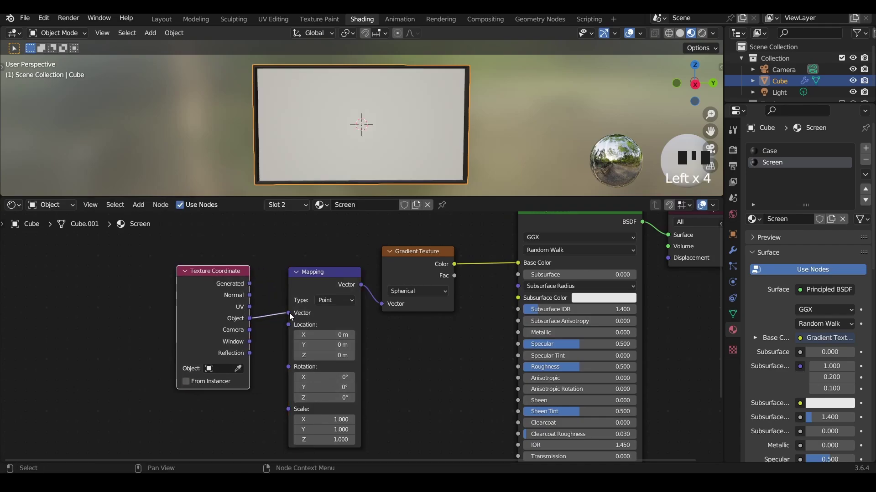
{"action": "left_click_drag", "start_coordinate": [330, 283], "coordinate": [322, 265]}
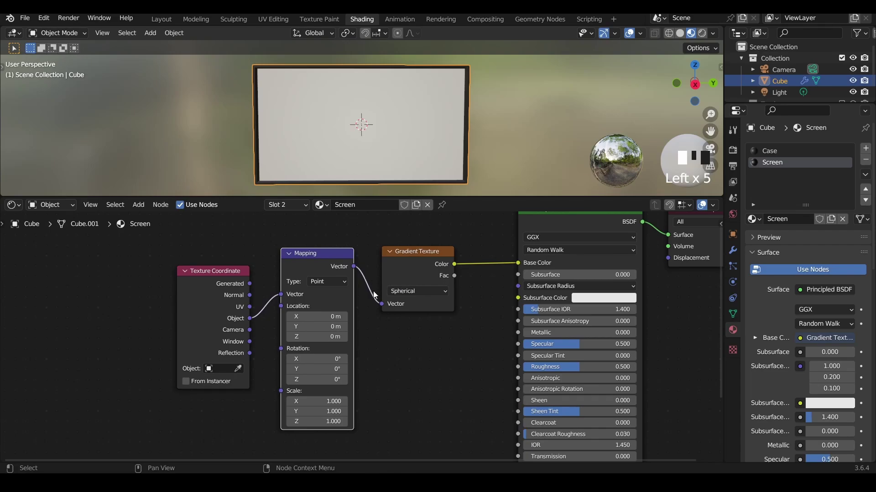
{"action": "left_click", "coordinate": [41, 18]}
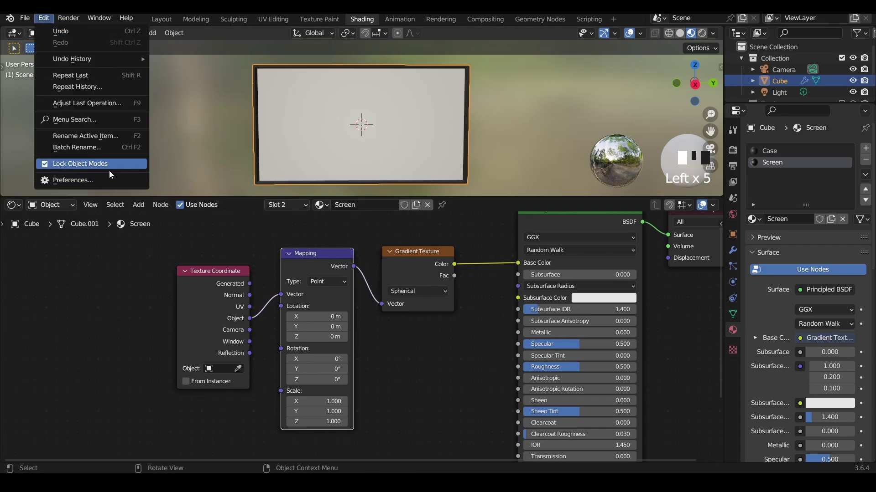
{"action": "left_click", "coordinate": [78, 181]}
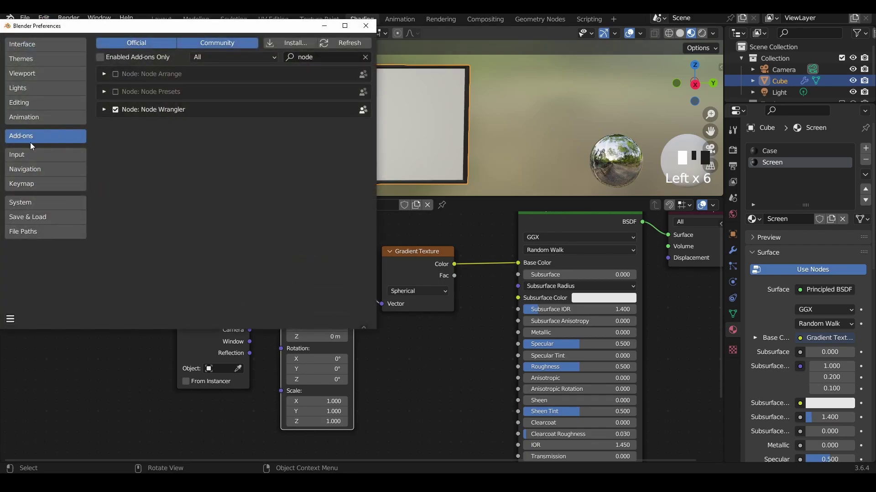
Set the Mapping node's Scale Y to 0
{"action": "left_click", "coordinate": [365, 26]}
{"action": "middle_click_drag", "start_coordinate": [337, 249], "coordinate": [345, 241]}
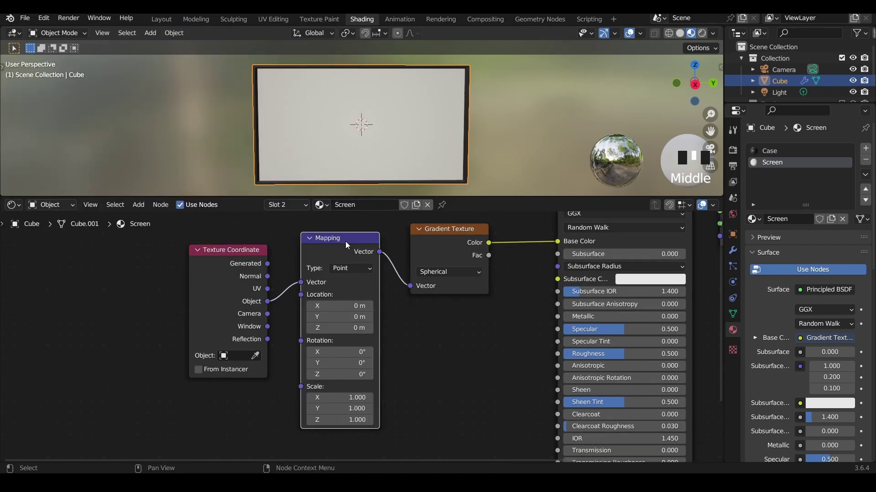
{"action": "mouse_move", "coordinate": [346, 241]}
{"action": "left_mouse_down"}
{"action": "mouse_move", "coordinate": [353, 239]}
{"action": "mouse_move", "coordinate": [339, 238]}
{"action": "left_mouse_up"}
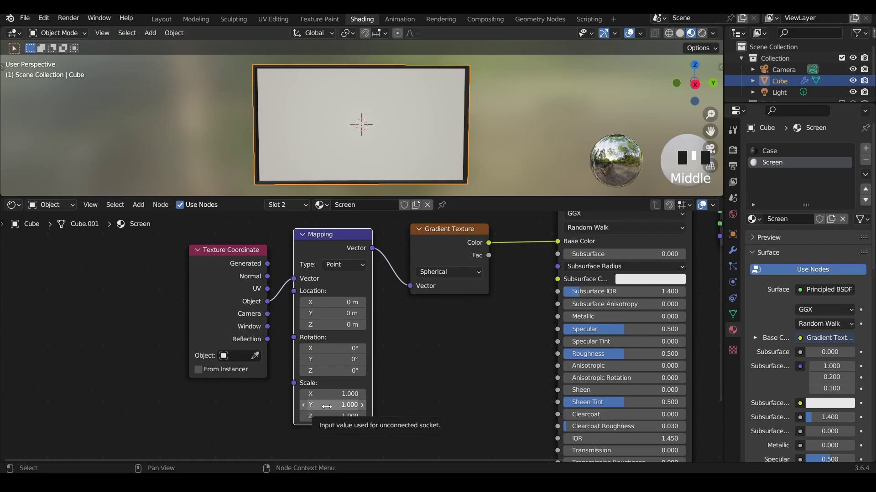
{"action": "left_click_drag", "start_coordinate": [326, 406], "coordinate": [361, 407]}
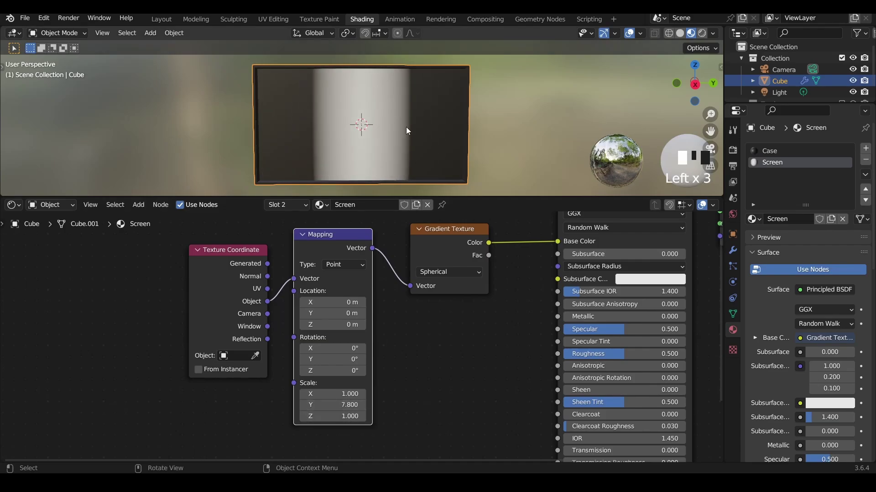
{"action": "left_click_drag", "start_coordinate": [333, 405], "coordinate": [423, 405]}
{"action": "left_click", "coordinate": [338, 406]}
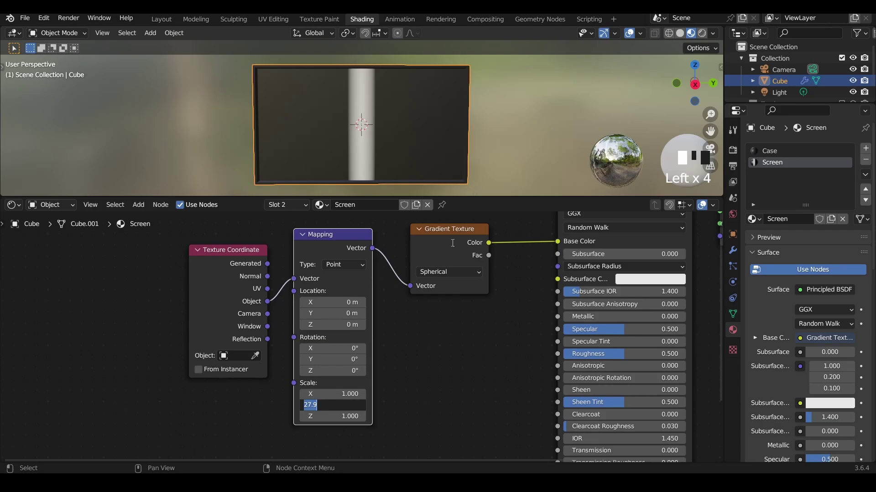
{"action": "type", "text": "0"}
{"action": "key", "text": "Return"}
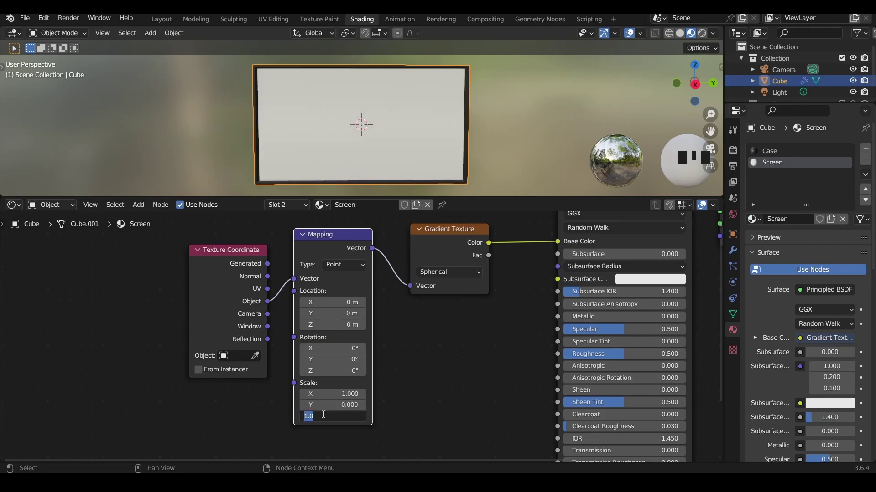
Raise Mapping Scale Z to 20.4 and set Location Z to 0.6 m
{"action": "left_click", "coordinate": [356, 431]}
{"action": "left_click_drag", "start_coordinate": [346, 416], "coordinate": [311, 290]}
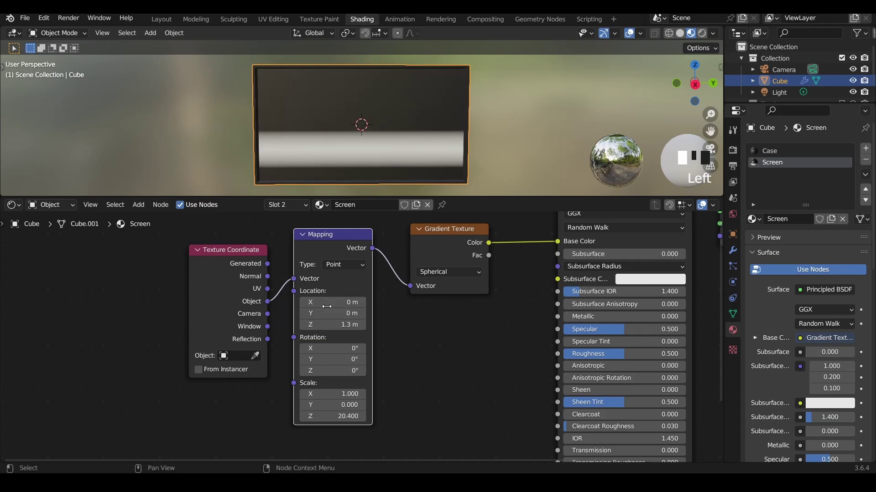
{"action": "mouse_move", "coordinate": [327, 324]}
{"action": "left_mouse_down"}
{"action": "mouse_move", "coordinate": [314, 324]}
{"action": "mouse_move", "coordinate": [324, 325]}
{"action": "left_mouse_up"}
{"action": "middle_click_drag", "start_coordinate": [415, 336], "coordinate": [595, 305]}
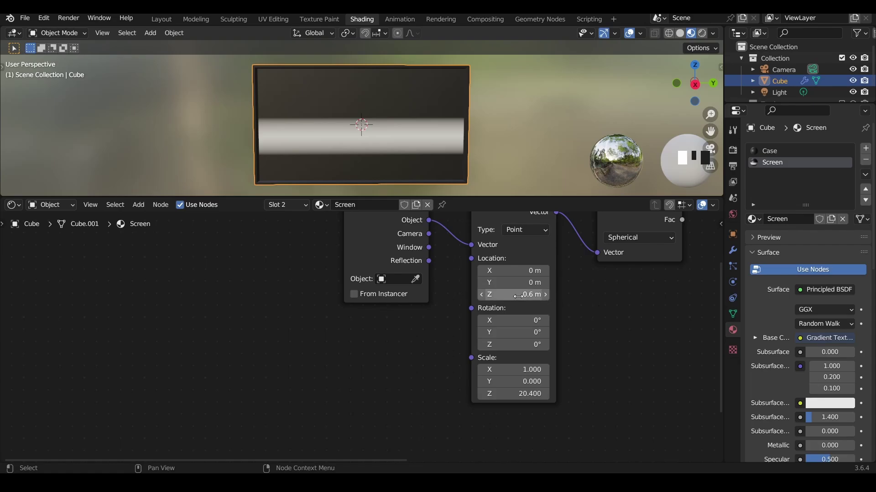
Slide the Mapping Location Z through several values, leaving it at -0.7 m
{"action": "left_click_drag", "start_coordinate": [518, 296], "coordinate": [537, 297]}
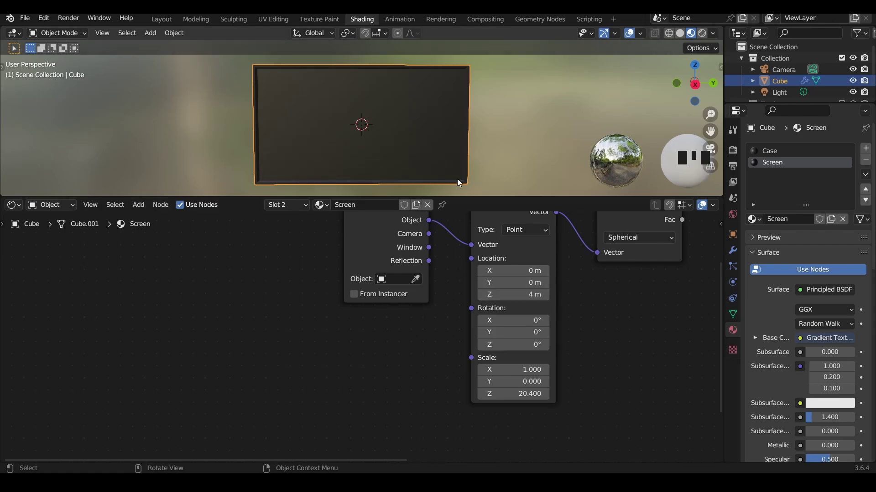
{"action": "left_click_drag", "start_coordinate": [529, 296], "coordinate": [463, 296]}
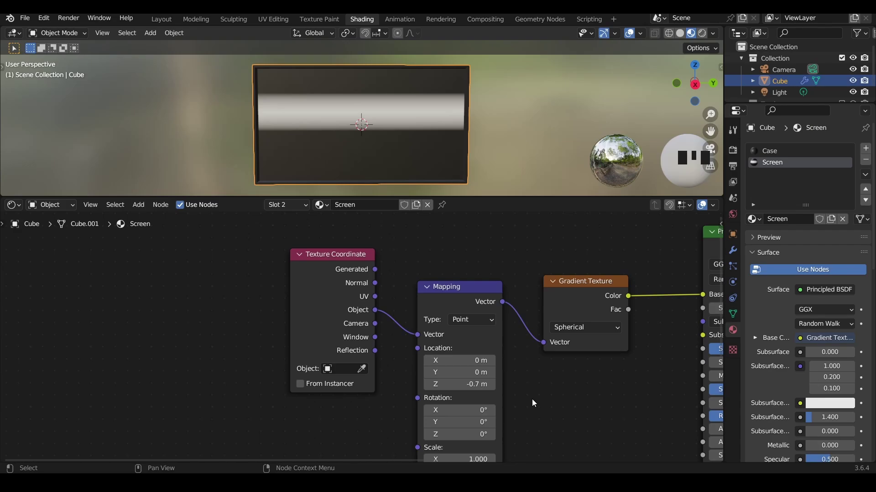
{"action": "scroll", "coordinate": [306, 419], "scroll_direction": "down", "scroll_amount": 3}
{"action": "scroll", "coordinate": [360, 362], "scroll_direction": "down", "scroll_amount": 2, "text": "shift"}
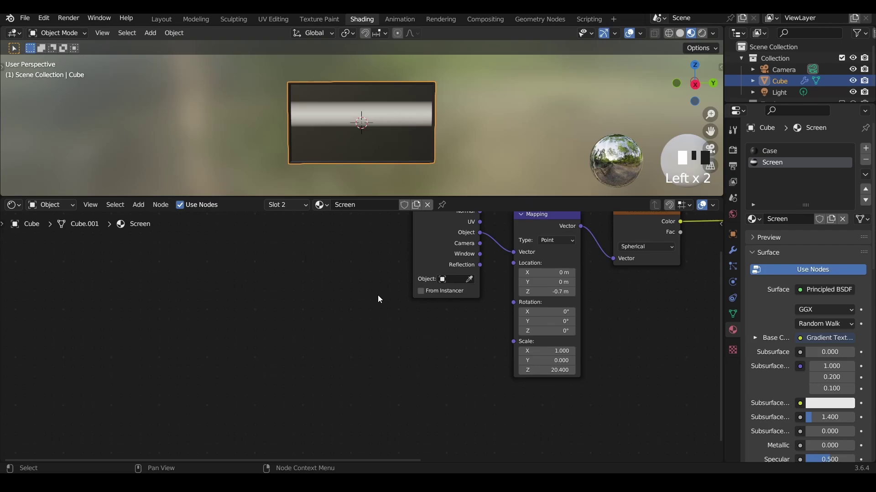
Add a Math node via the 'math' node search and set its operation to Sine
{"action": "key", "text": "shift+a"}
{"action": "left_click", "coordinate": [394, 312]}
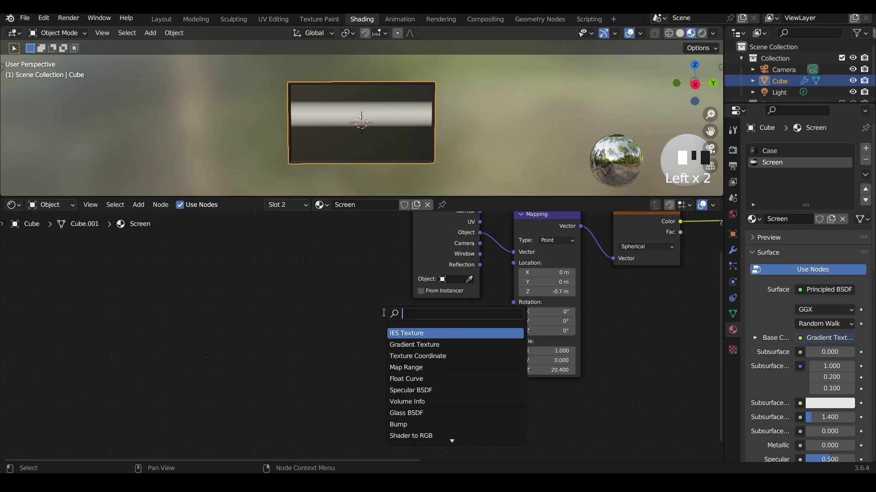
{"action": "type", "text": "math"}
{"action": "key", "text": "Return"}
{"action": "left_click", "coordinate": [393, 362]}
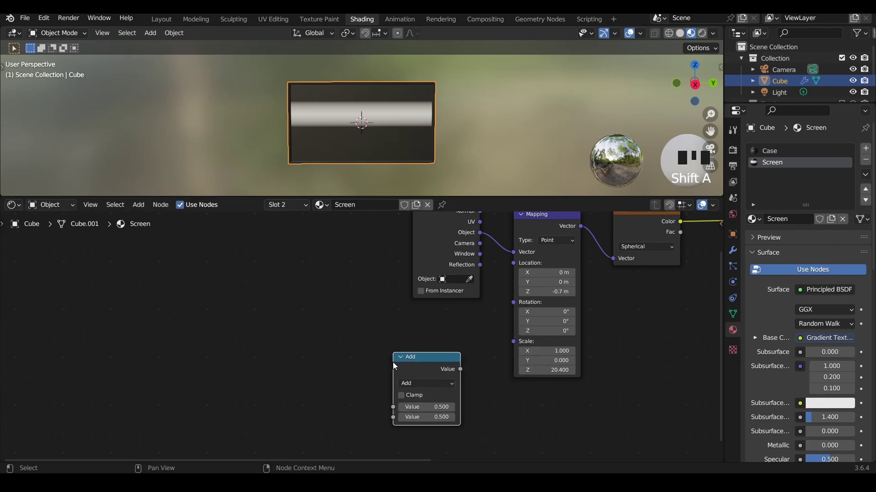
{"action": "left_click", "coordinate": [436, 384]}
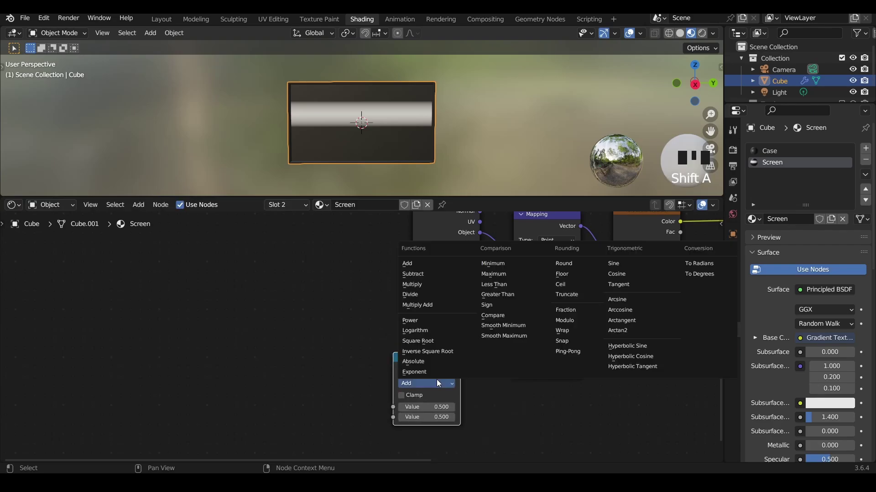
{"action": "left_click", "coordinate": [634, 268]}
{"action": "left_click_drag", "start_coordinate": [434, 365], "coordinate": [313, 356]}
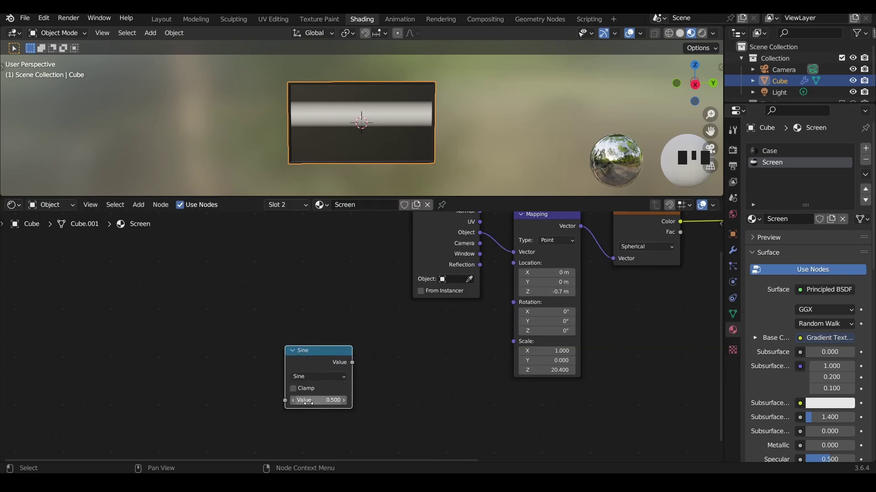
Drive the Sine node's Value with the #frame expression
{"action": "type", "text": "#frame"}
{"action": "left_click", "coordinate": [414, 427]}
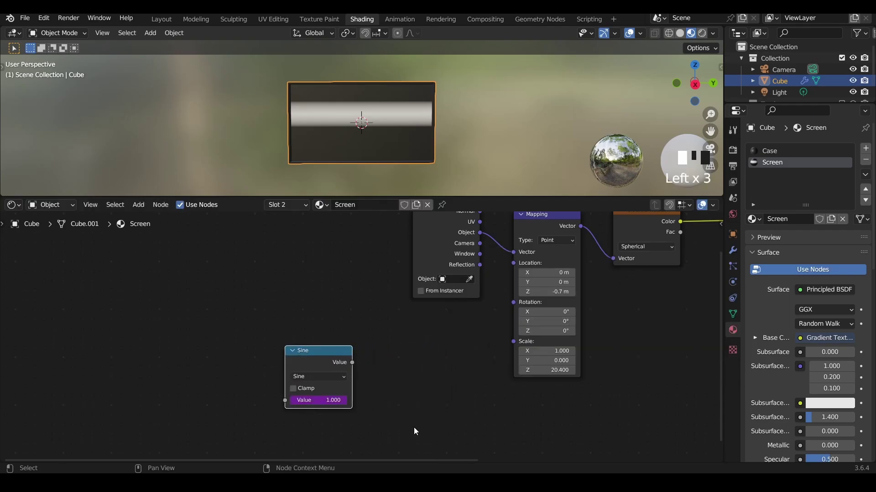
{"action": "left_click_drag", "start_coordinate": [296, 349], "coordinate": [218, 378]}
Feed the Sine into a Combine XYZ Z input, linking its Vector to Mapping Location, and test playback
{"action": "left_click_drag", "start_coordinate": [272, 391], "coordinate": [364, 348]}
{"action": "type", "text": "comb"}
{"action": "key", "text": "Return"}
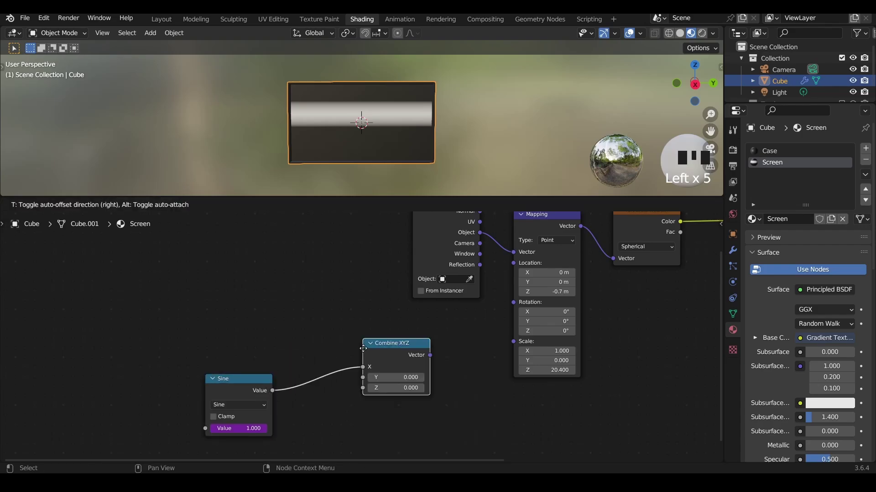
{"action": "left_click", "coordinate": [355, 349]}
{"action": "left_click_drag", "start_coordinate": [355, 367], "coordinate": [357, 387]}
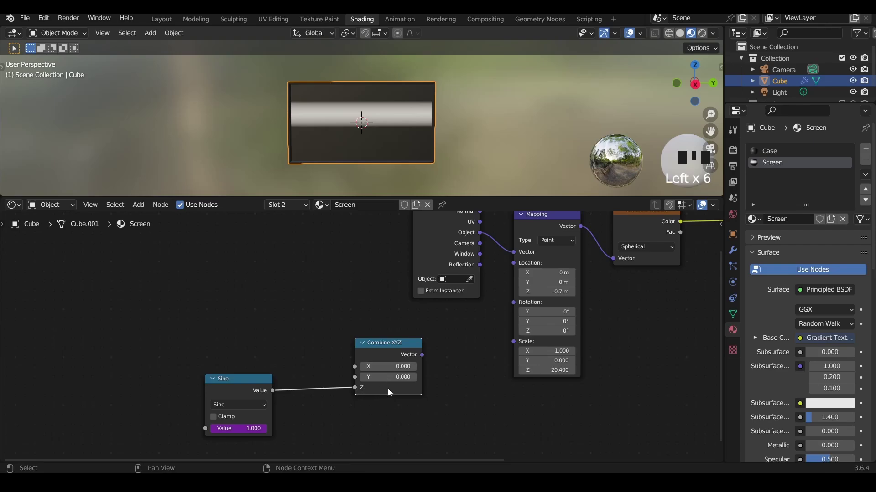
{"action": "left_click_drag", "start_coordinate": [422, 355], "coordinate": [515, 265]}
{"action": "left_click_drag", "start_coordinate": [390, 356], "coordinate": [435, 345]}
{"action": "left_click_drag", "start_coordinate": [247, 380], "coordinate": [340, 348]}
{"action": "key", "text": "space"}
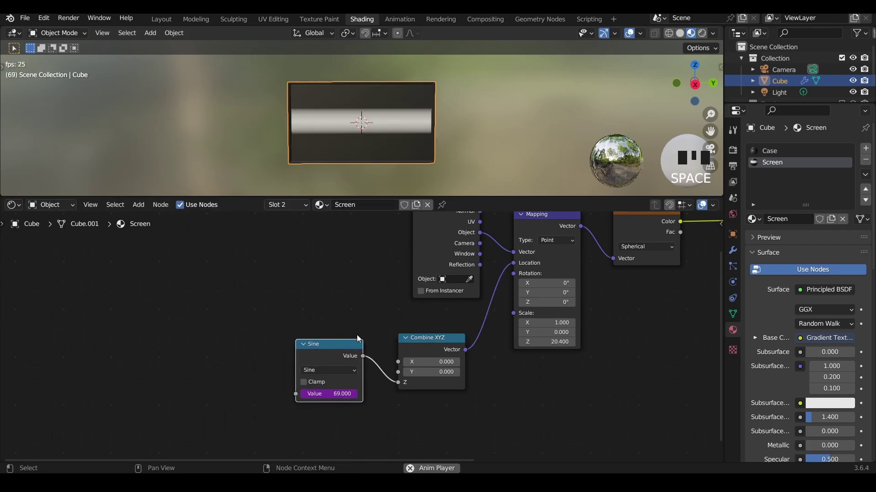
{"action": "key", "text": "space"}
Insert a Multiply node with value 5 between Sine and Combine XYZ and play the animation
{"action": "mouse_move", "coordinate": [319, 354]}
{"action": "left_mouse_down"}
{"action": "mouse_move", "coordinate": [222, 376]}
{"action": "mouse_move", "coordinate": [312, 342]}
{"action": "left_mouse_up"}
{"action": "type", "text": "multi"}
{"action": "key", "text": "Return"}
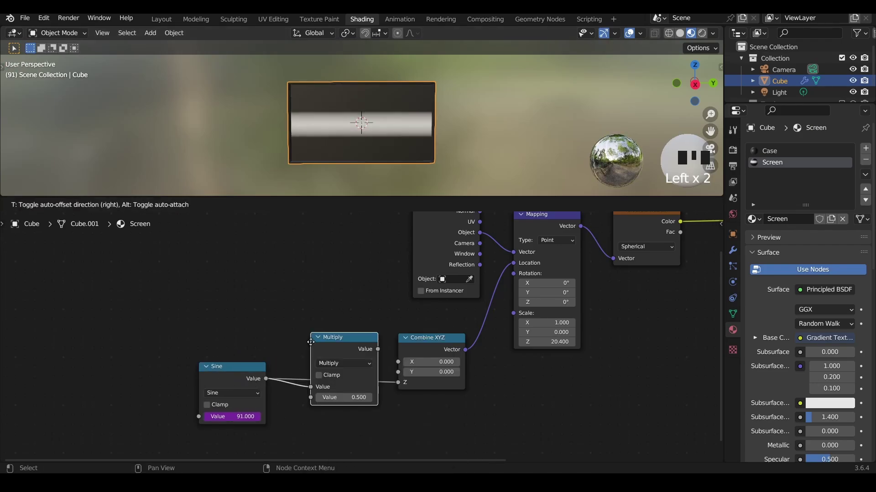
{"action": "left_click", "coordinate": [377, 355]}
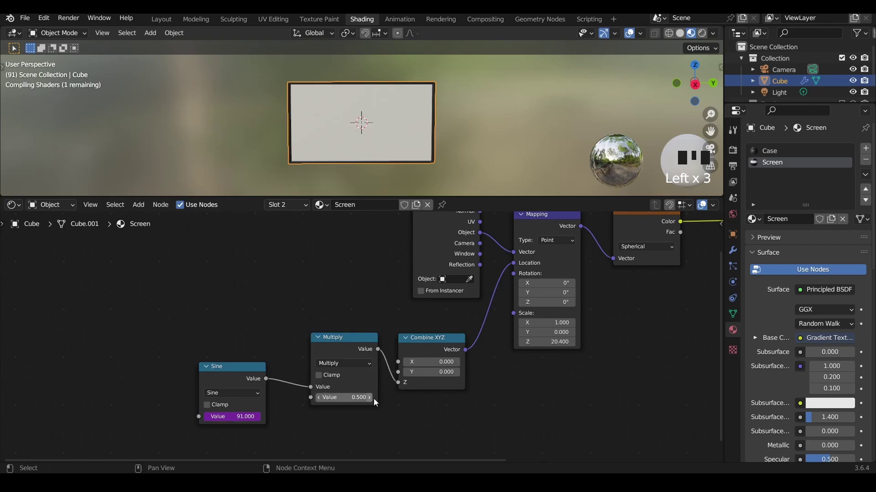
{"action": "left_click", "coordinate": [357, 398]}
{"action": "type", "text": "5"}
{"action": "key", "text": "Return"}
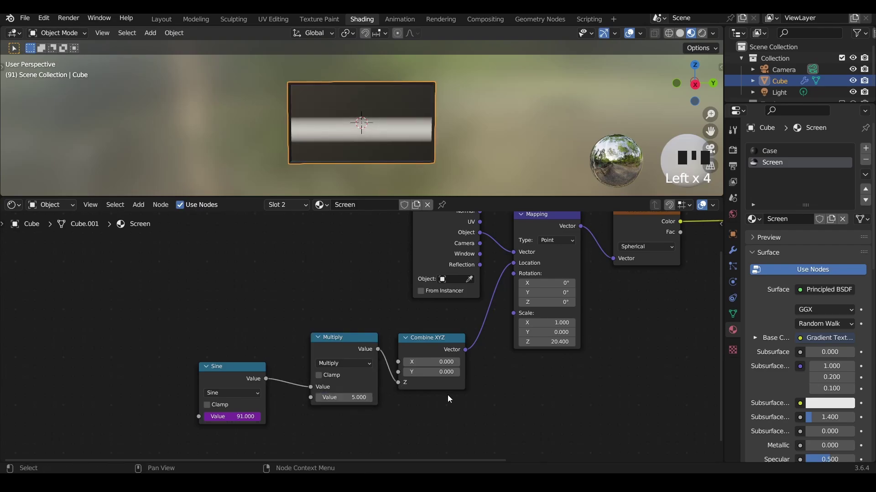
{"action": "key", "text": "space"}
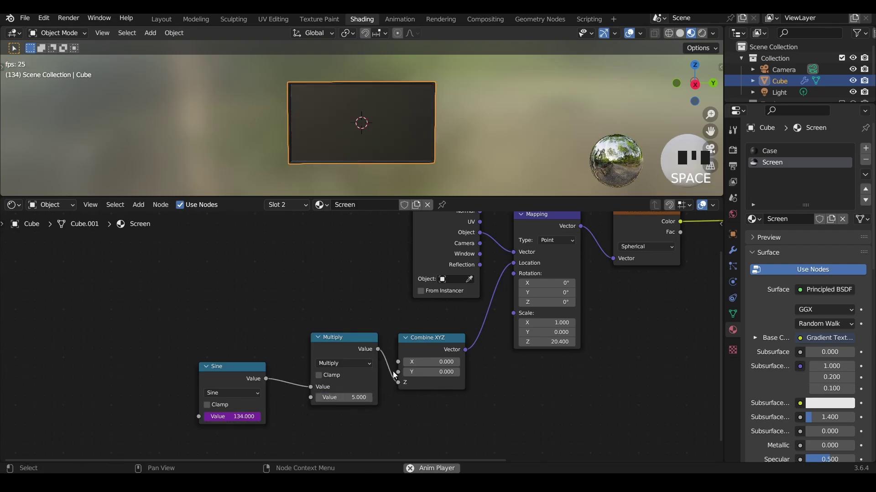
{"action": "key", "text": "space"}
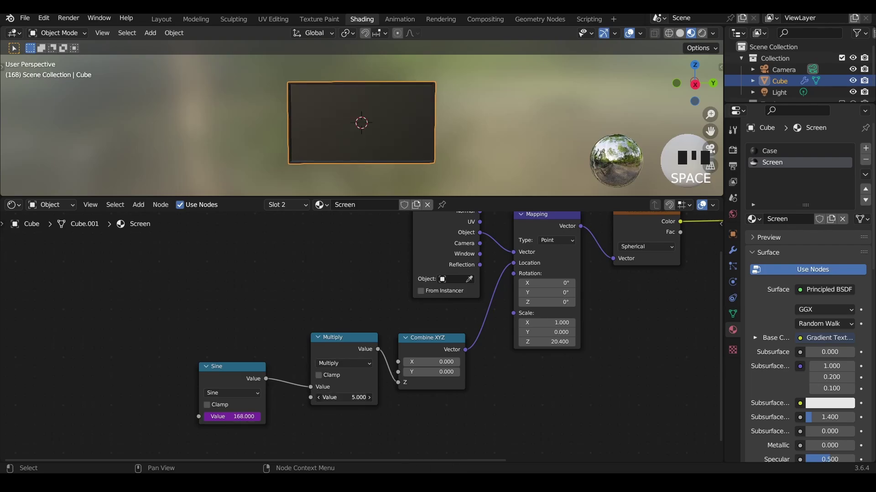
Lower the Multiply value to 4, preview the moving band, and check the Sine's #frame expression
{"action": "left_click", "coordinate": [318, 397]}
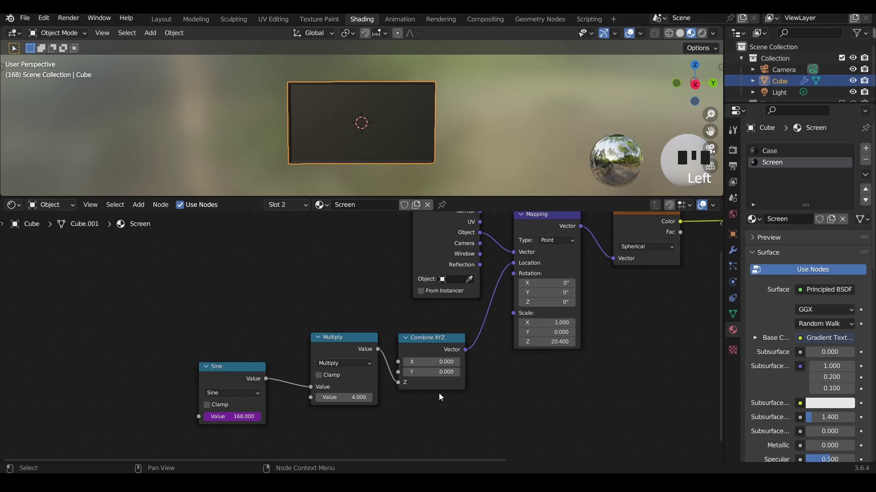
{"action": "key", "text": "space"}
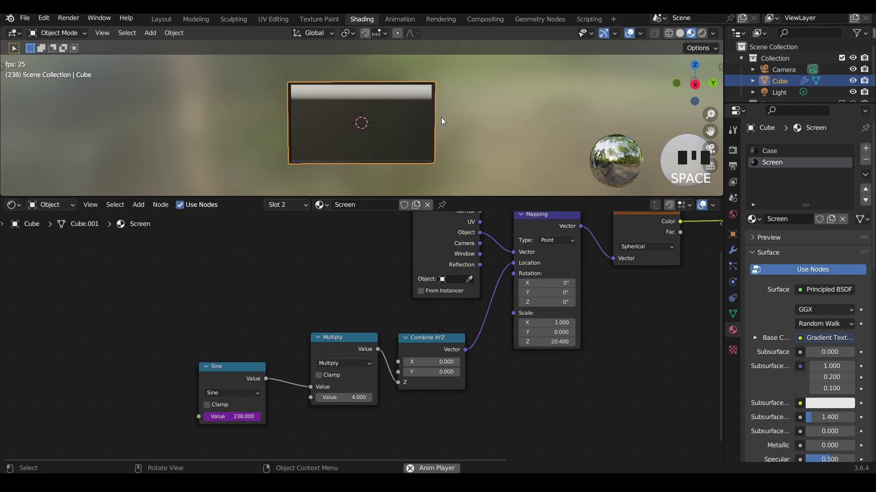
{"action": "key", "text": "space"}
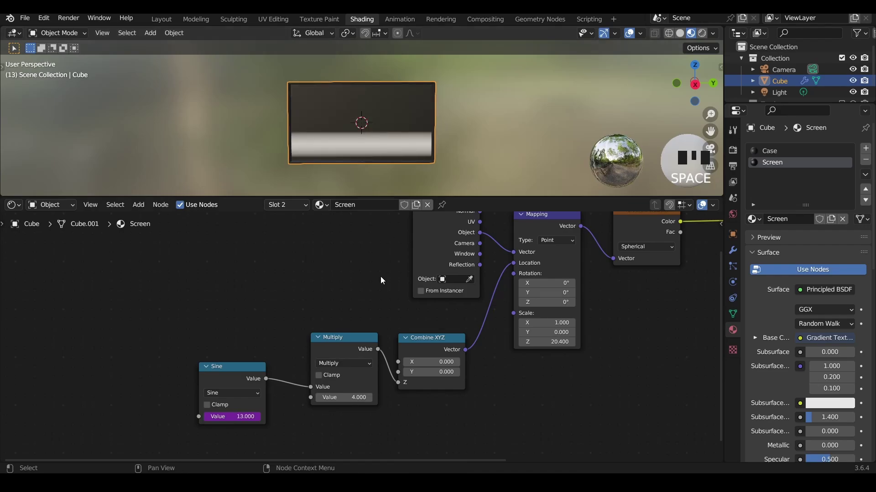
{"action": "left_click", "coordinate": [232, 417]}
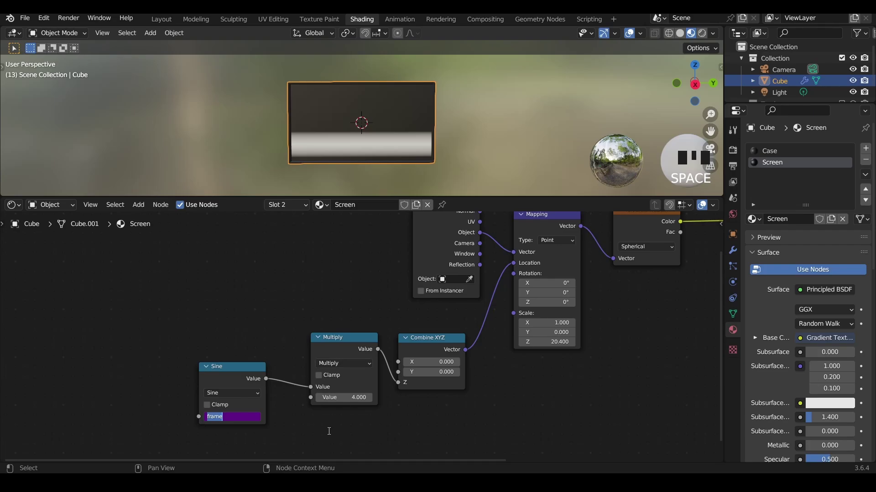
{"action": "left_click", "coordinate": [424, 423]}
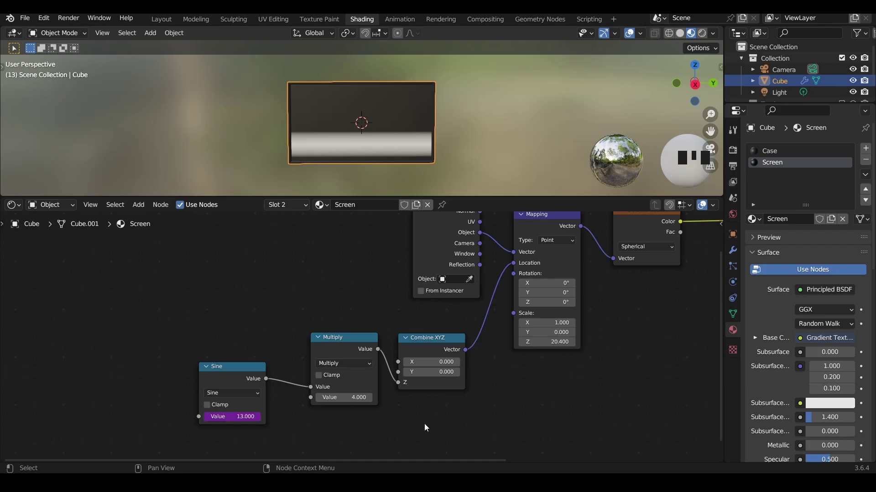
{"action": "scroll", "coordinate": [469, 321], "scroll_direction": "down", "scroll_amount": 2}
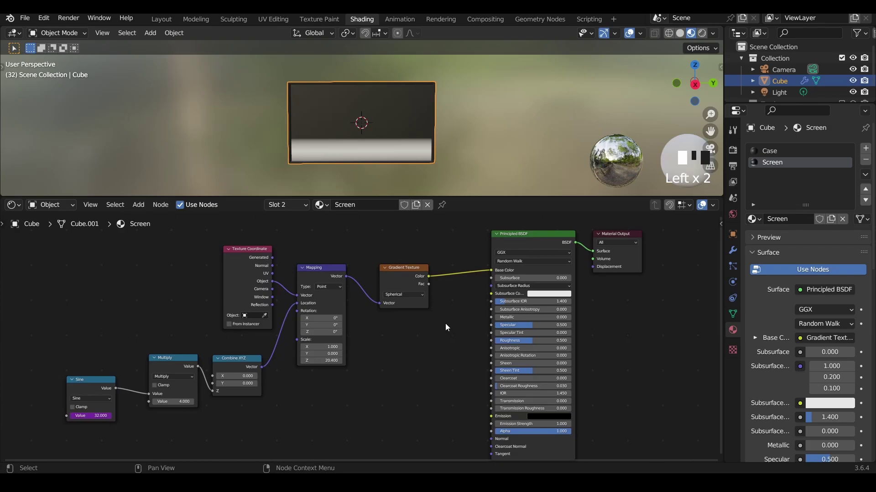
Move the six gradient-chain nodes down and to the left
{"action": "scroll", "coordinate": [445, 328], "scroll_direction": "down", "scroll_amount": 2}
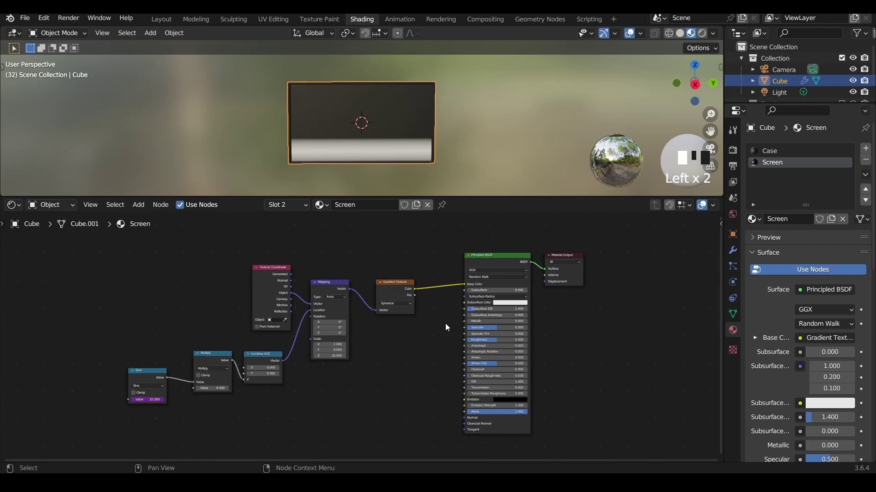
{"action": "middle_click_drag", "start_coordinate": [445, 327], "coordinate": [466, 298]}
{"action": "left_click_drag", "start_coordinate": [419, 375], "coordinate": [87, 230]}
{"action": "key", "text": "g"}
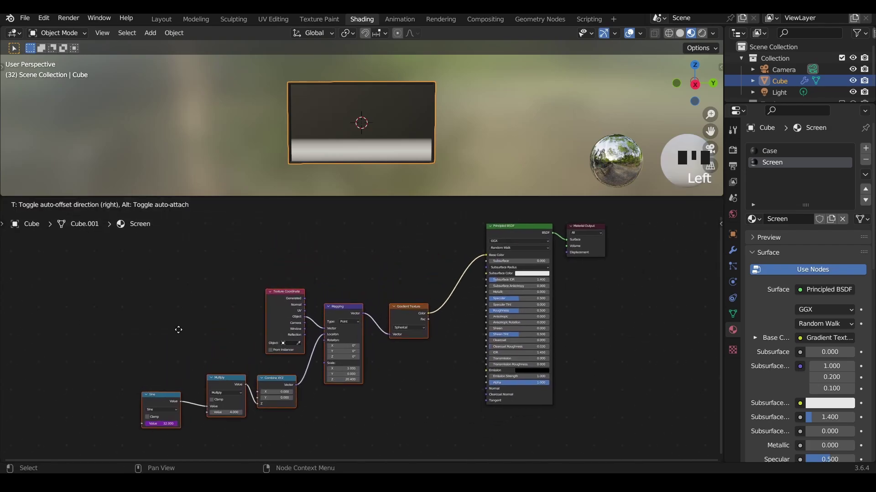
{"action": "left_click", "coordinate": [75, 301]}
{"action": "middle_click_drag", "start_coordinate": [373, 292], "coordinate": [293, 286]}
Cut the gradient's Base Color link and connect its Color to Emission Strength
{"action": "right_click_drag", "start_coordinate": [351, 276], "coordinate": [386, 306], "text": "ctrl"}
{"action": "middle_click_drag", "start_coordinate": [386, 306], "coordinate": [355, 275]}
{"action": "left_click_drag", "start_coordinate": [316, 292], "coordinate": [378, 341]}
{"action": "scroll", "coordinate": [367, 308], "scroll_direction": "up", "scroll_amount": 3}
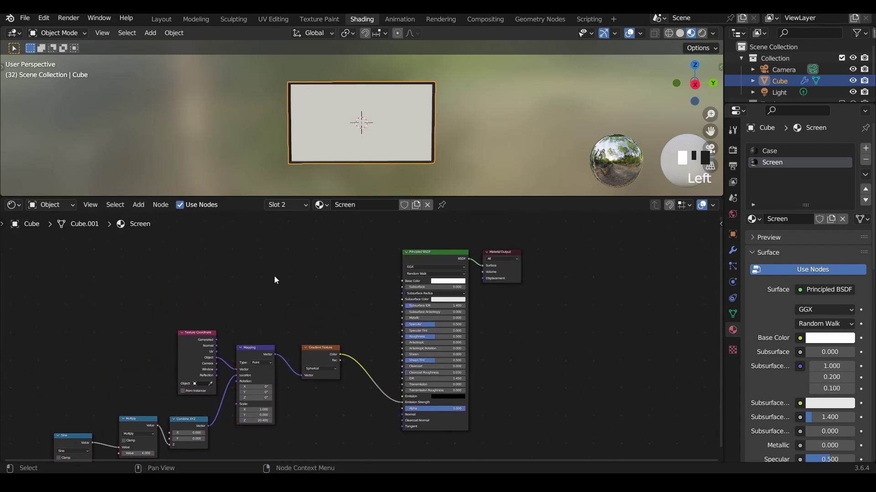
Add a Noise Texture and a Color Ramp fed from its Fac output
{"action": "key", "text": "shift+a"}
{"action": "left_click", "coordinate": [269, 263]}
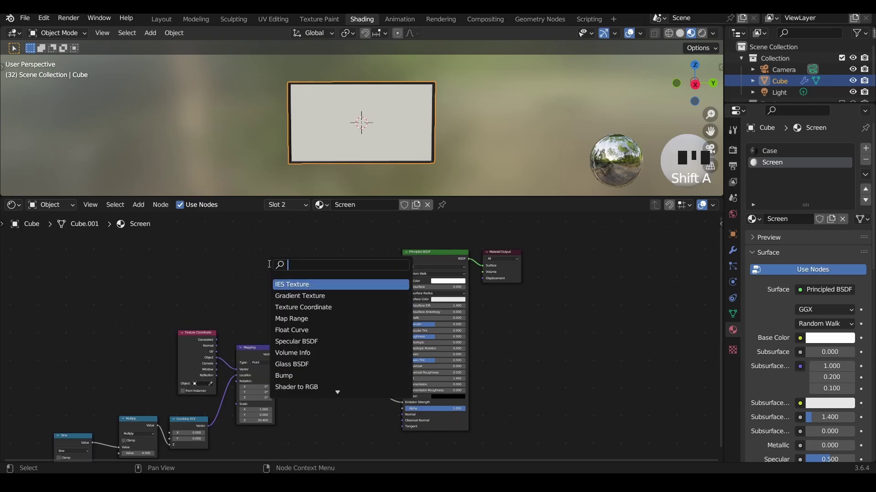
{"action": "type", "text": "noise"}
{"action": "key", "text": "Return"}
{"action": "left_click", "coordinate": [268, 265]}
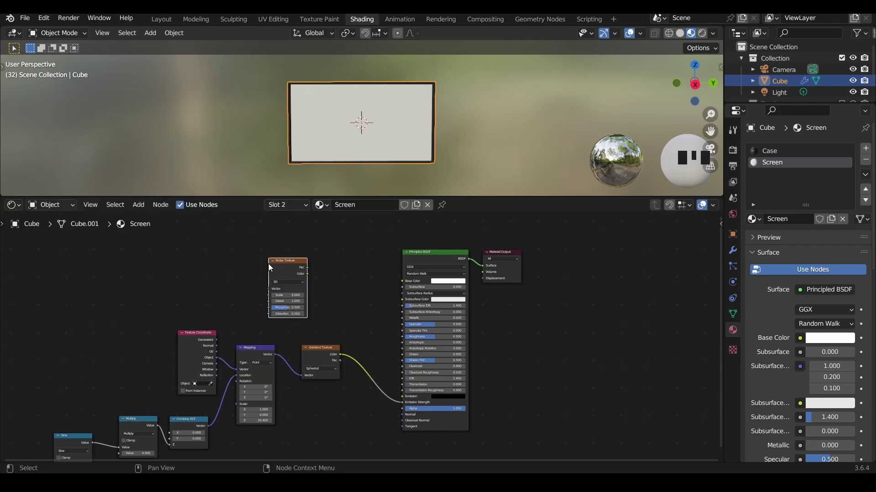
{"action": "left_click_drag", "start_coordinate": [308, 268], "coordinate": [330, 267]}
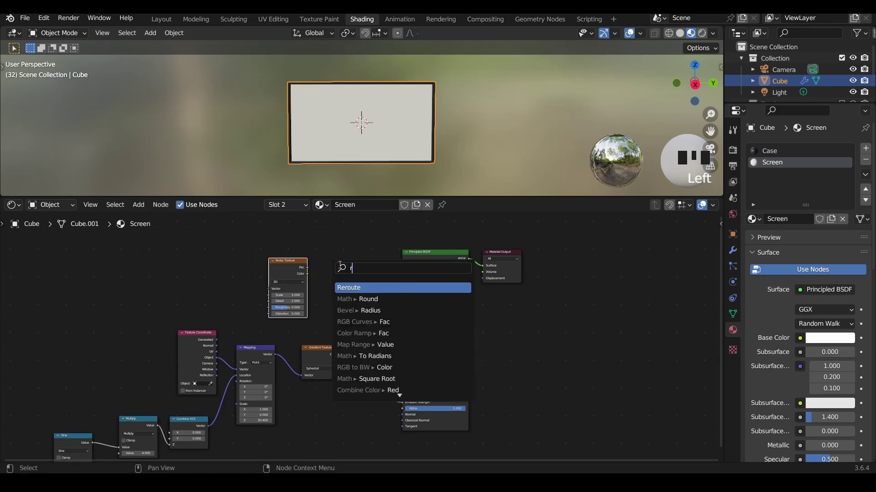
{"action": "type", "text": "ramp"}
{"action": "key", "text": "Return"}
{"action": "left_click", "coordinate": [337, 263]}
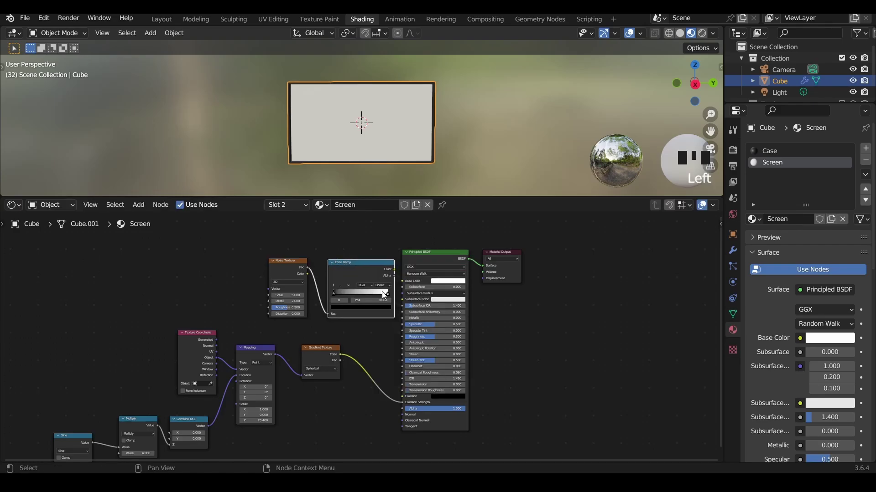
Turn the ramp's white end stop green and link the ramp Color to Base Color
{"action": "left_click", "coordinate": [387, 295]}
{"action": "left_click", "coordinate": [388, 292]}
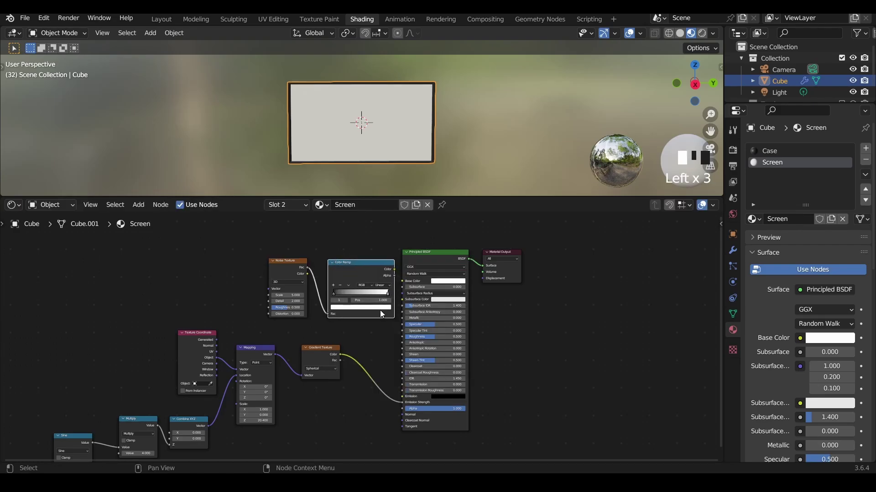
{"action": "left_click", "coordinate": [380, 310]}
{"action": "left_click_drag", "start_coordinate": [351, 250], "coordinate": [337, 235]}
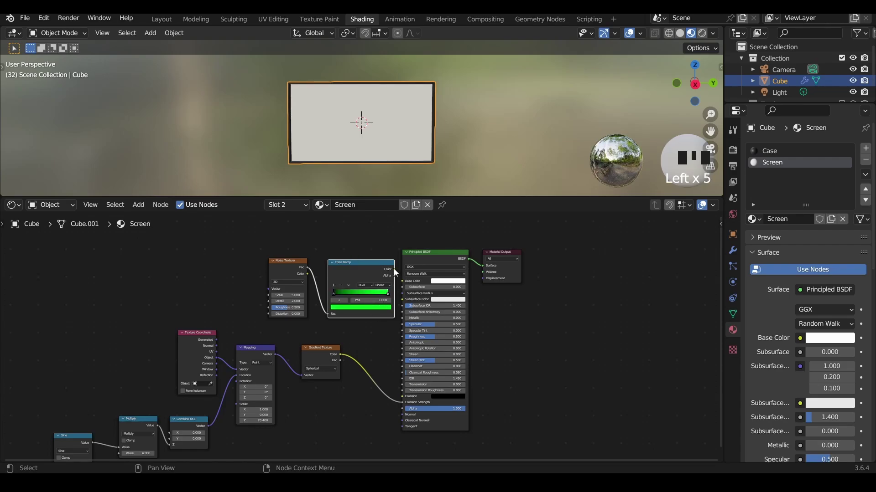
{"action": "left_click_drag", "start_coordinate": [389, 269], "coordinate": [366, 265]}
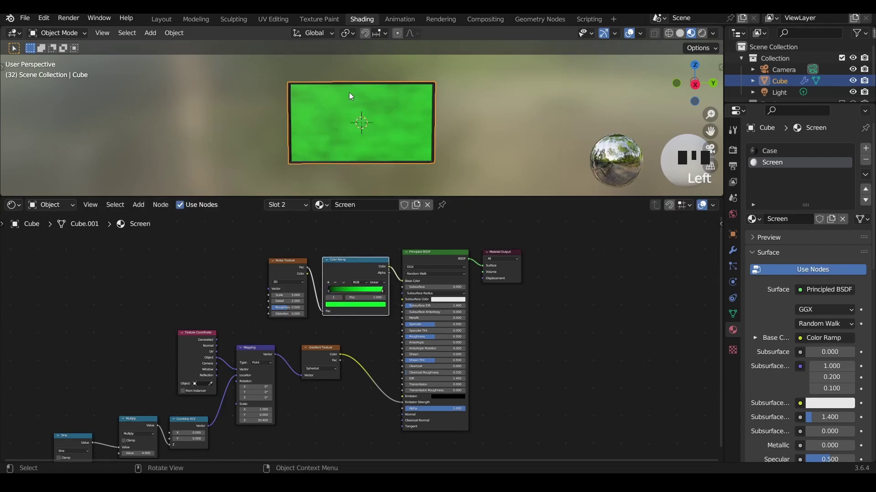
Raise the Principled BSDF Emission colour to white, preview the glowing band, and shift the Noise and Color Ramp nodes left
{"action": "key", "text": "space"}
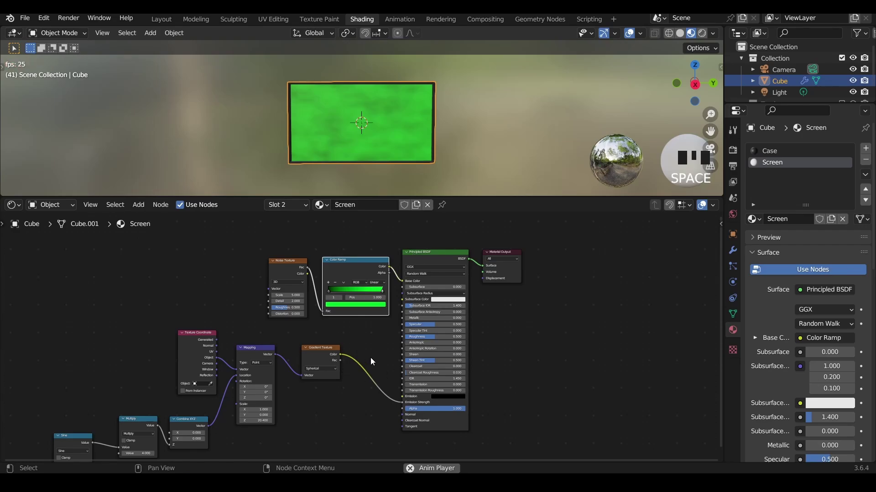
{"action": "key", "text": "space"}
{"action": "left_click", "coordinate": [445, 397]}
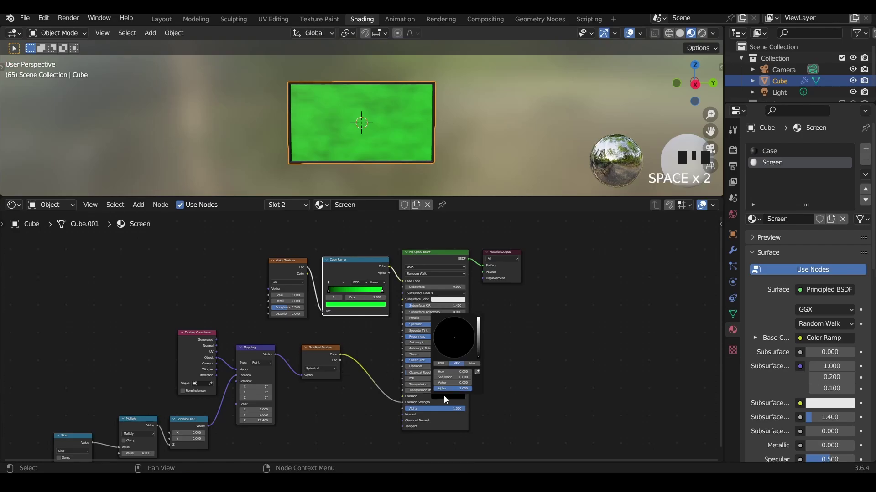
{"action": "left_click_drag", "start_coordinate": [477, 343], "coordinate": [477, 318]}
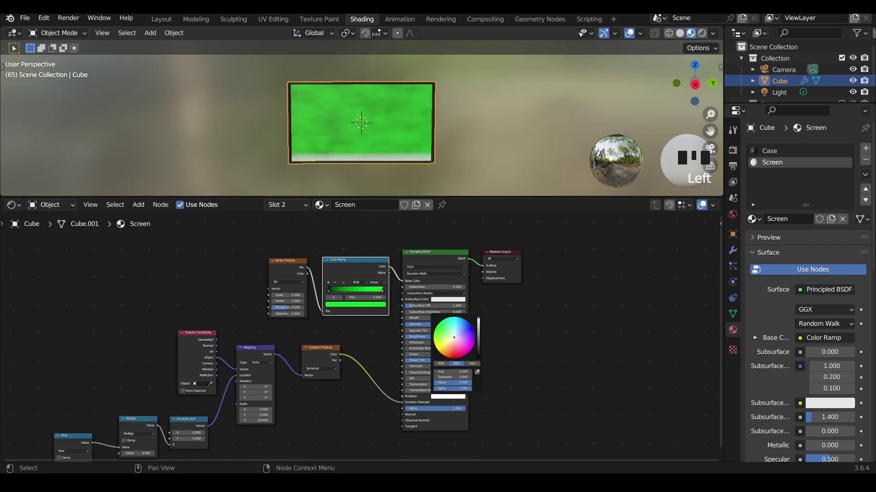
{"action": "key", "text": "space"}
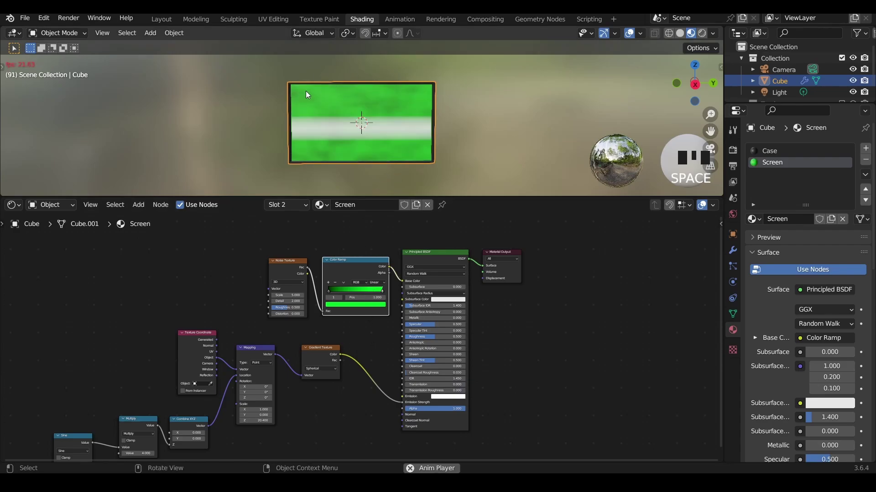
{"action": "key", "text": "space"}
{"action": "key", "text": "space"}
{"action": "key", "text": "space"}
{"action": "key", "text": "space"}
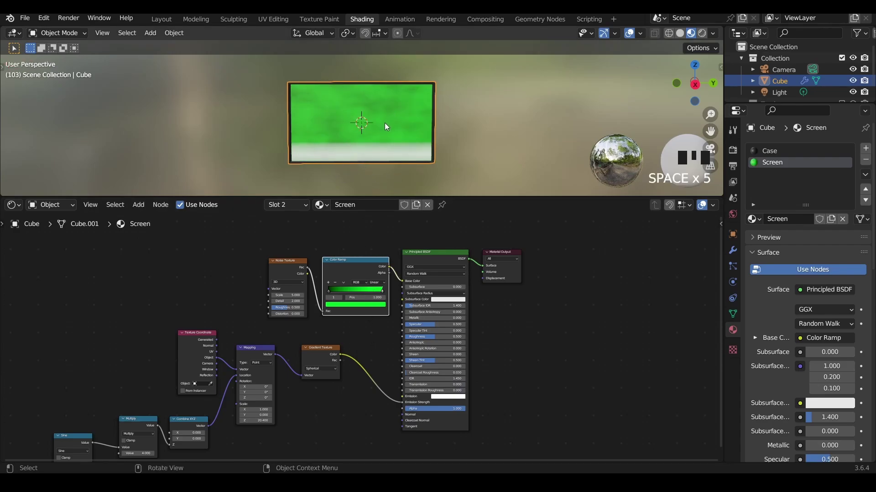
{"action": "left_click_drag", "start_coordinate": [275, 230], "coordinate": [349, 311]}
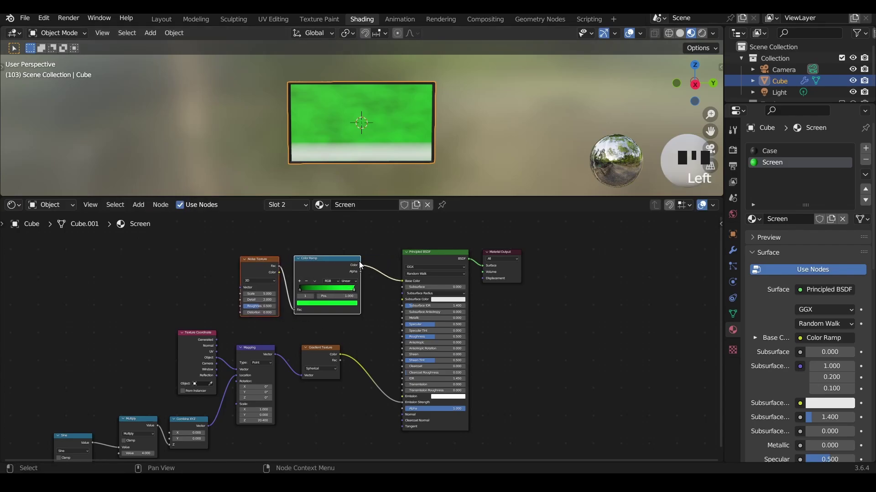
{"action": "scroll", "coordinate": [360, 264], "scroll_direction": "up", "scroll_amount": 3}
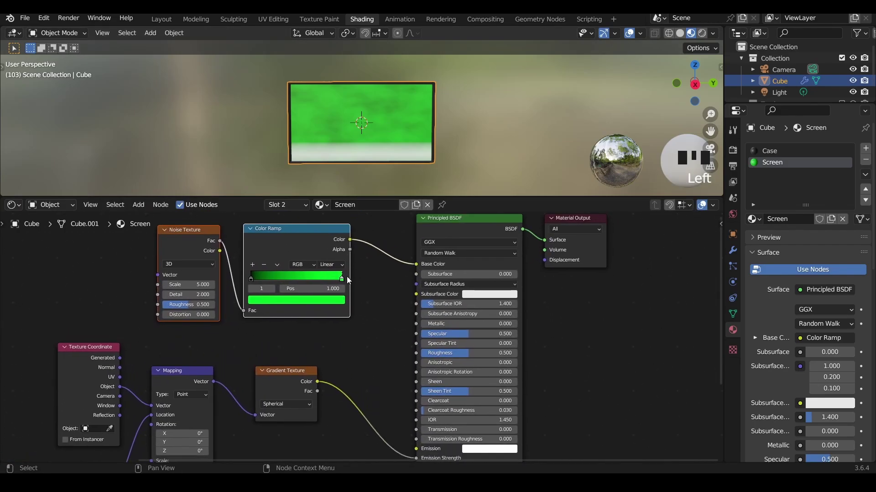
Link the Color Ramp's Color into the Emission input and play the animation to check the green band
{"action": "middle_click_drag", "start_coordinate": [342, 278], "coordinate": [306, 263]}
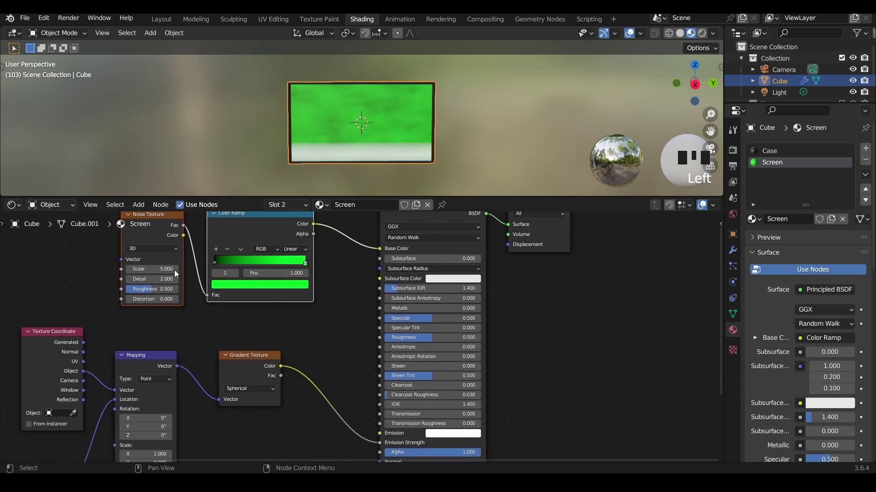
{"action": "left_click_drag", "start_coordinate": [313, 223], "coordinate": [379, 433]}
{"action": "middle_click_drag", "start_coordinate": [362, 342], "coordinate": [389, 344]}
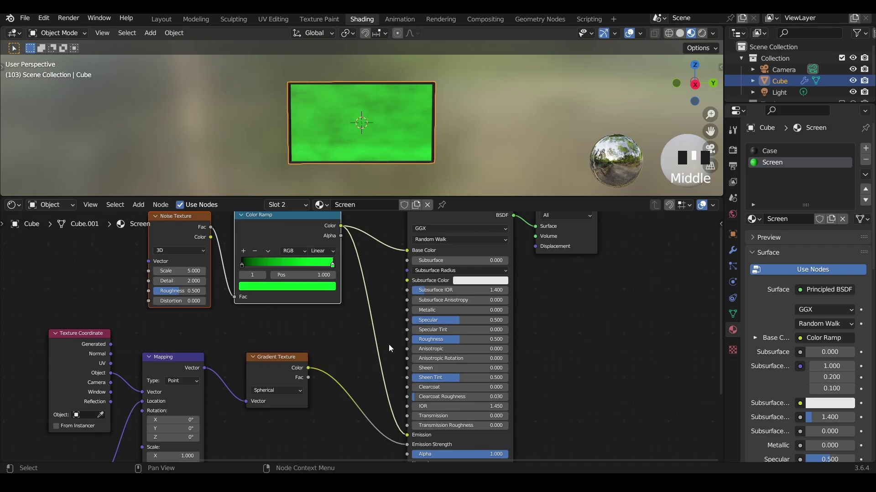
{"action": "middle_click_drag", "start_coordinate": [389, 344], "coordinate": [411, 343]}
{"action": "key", "text": "space"}
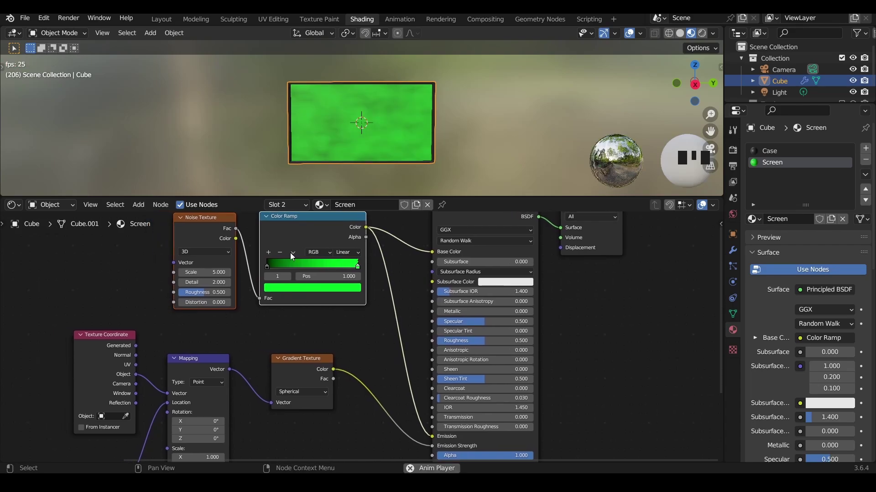
{"action": "middle_click_drag", "start_coordinate": [296, 374], "coordinate": [579, 258]}
{"action": "middle_click_drag", "start_coordinate": [366, 427], "coordinate": [349, 401]}
{"action": "key", "text": "space"}
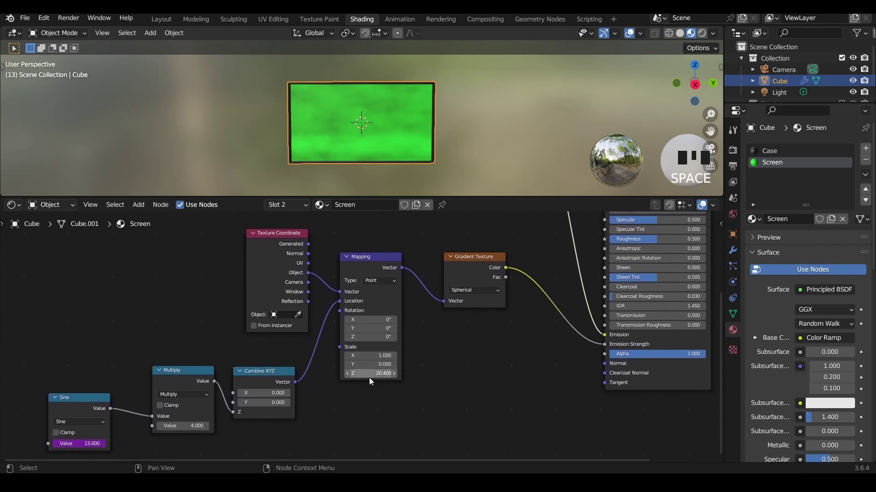
{"action": "middle_click_drag", "start_coordinate": [454, 385], "coordinate": [315, 462]}
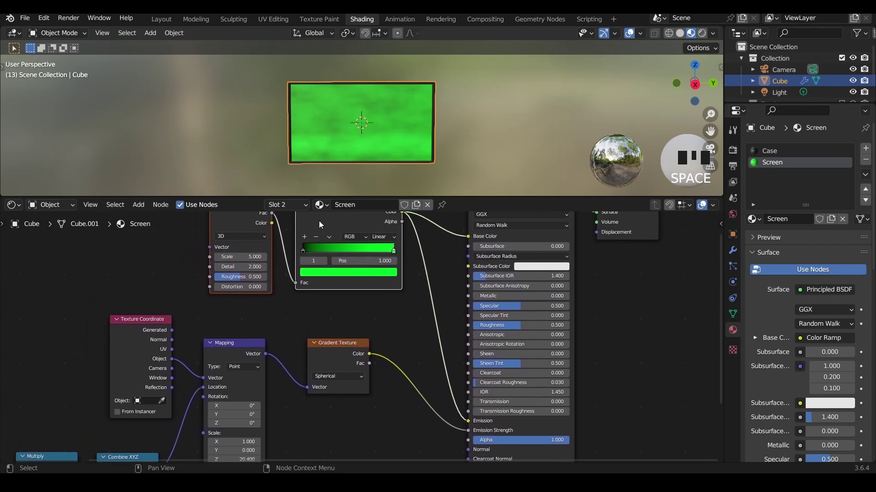
{"action": "scroll", "coordinate": [361, 137], "scroll_direction": "down", "scroll_amount": 3}
{"action": "scroll", "coordinate": [394, 264], "scroll_direction": "down", "scroll_amount": 1}
{"action": "scroll", "coordinate": [386, 114], "scroll_direction": "up", "scroll_amount": 5}
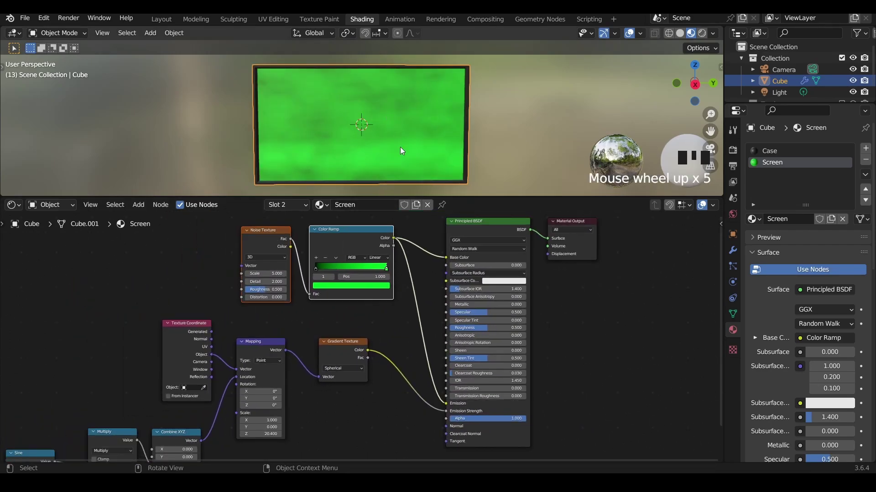
{"action": "scroll", "coordinate": [403, 155], "scroll_direction": "down", "scroll_amount": 2}
{"action": "scroll", "coordinate": [431, 283], "scroll_direction": "down", "scroll_amount": 1}
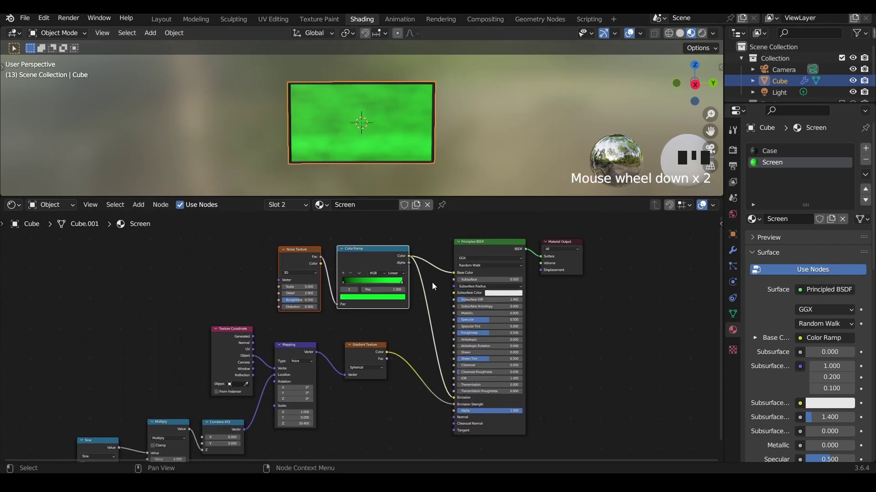
{"action": "scroll", "coordinate": [432, 282], "scroll_direction": "down", "scroll_amount": 1}
{"action": "key", "text": "space"}
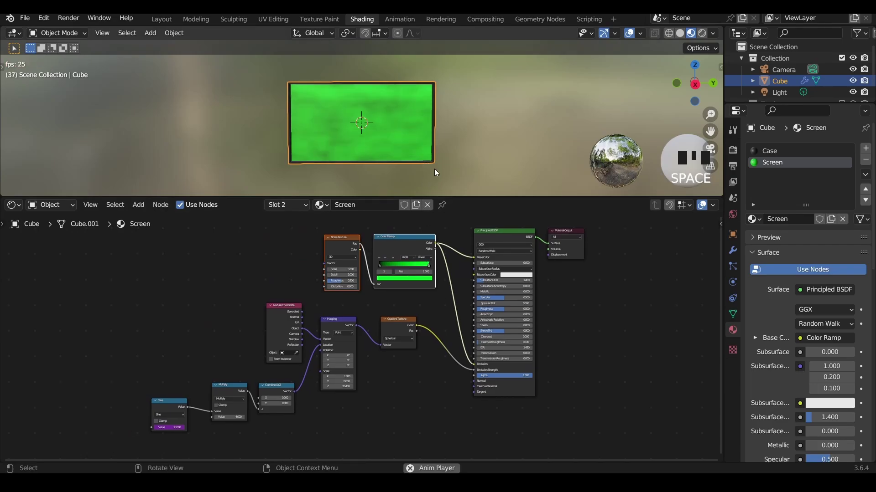